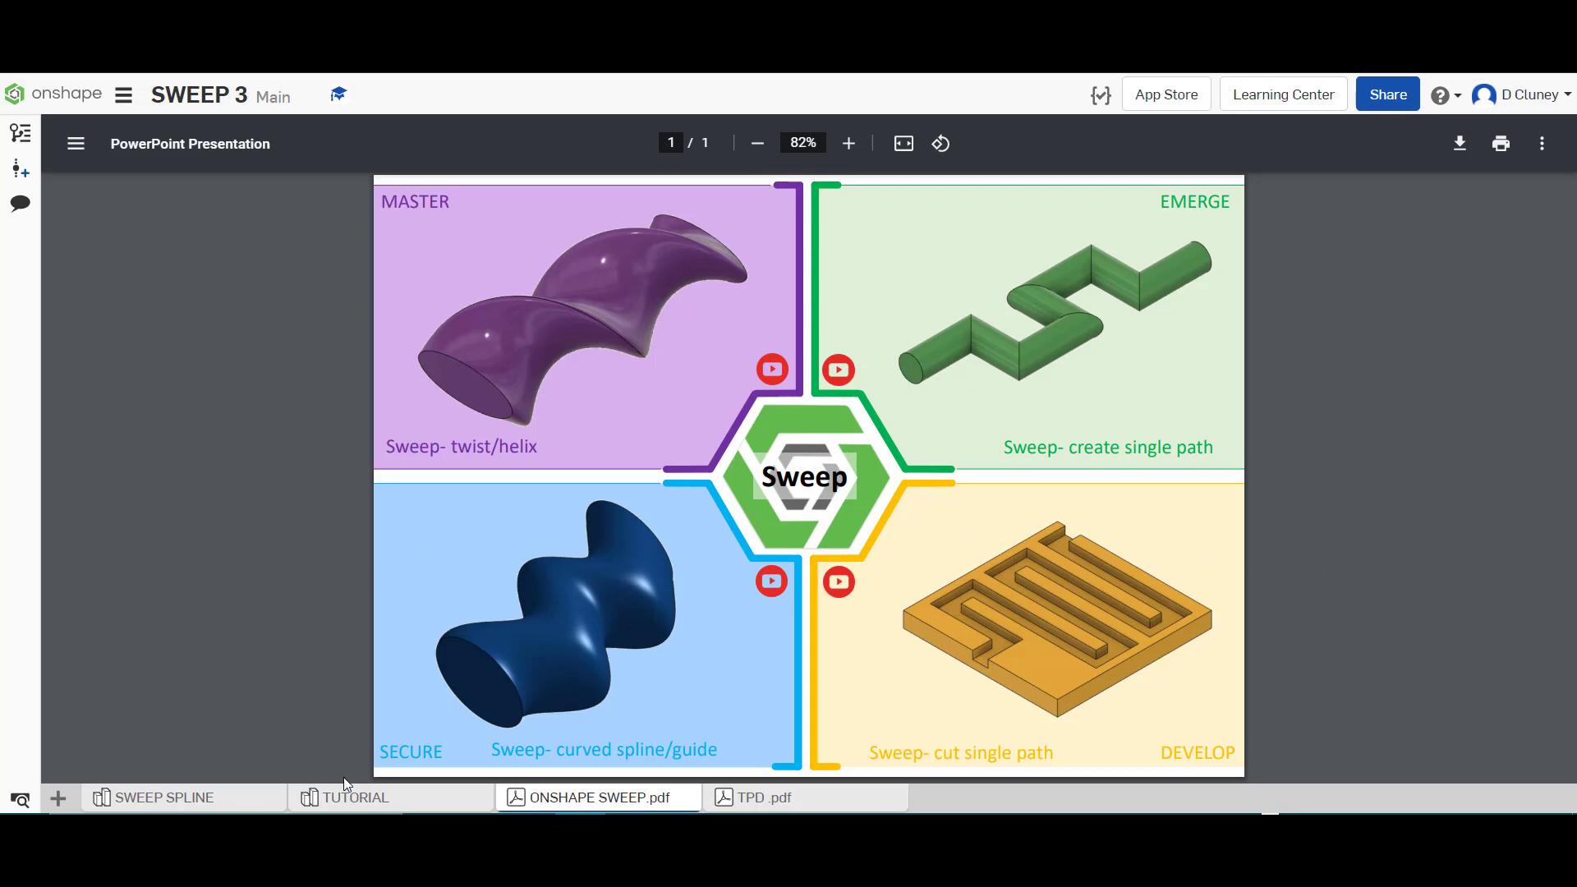
{"action": "left_click", "coordinate": [346, 798]}
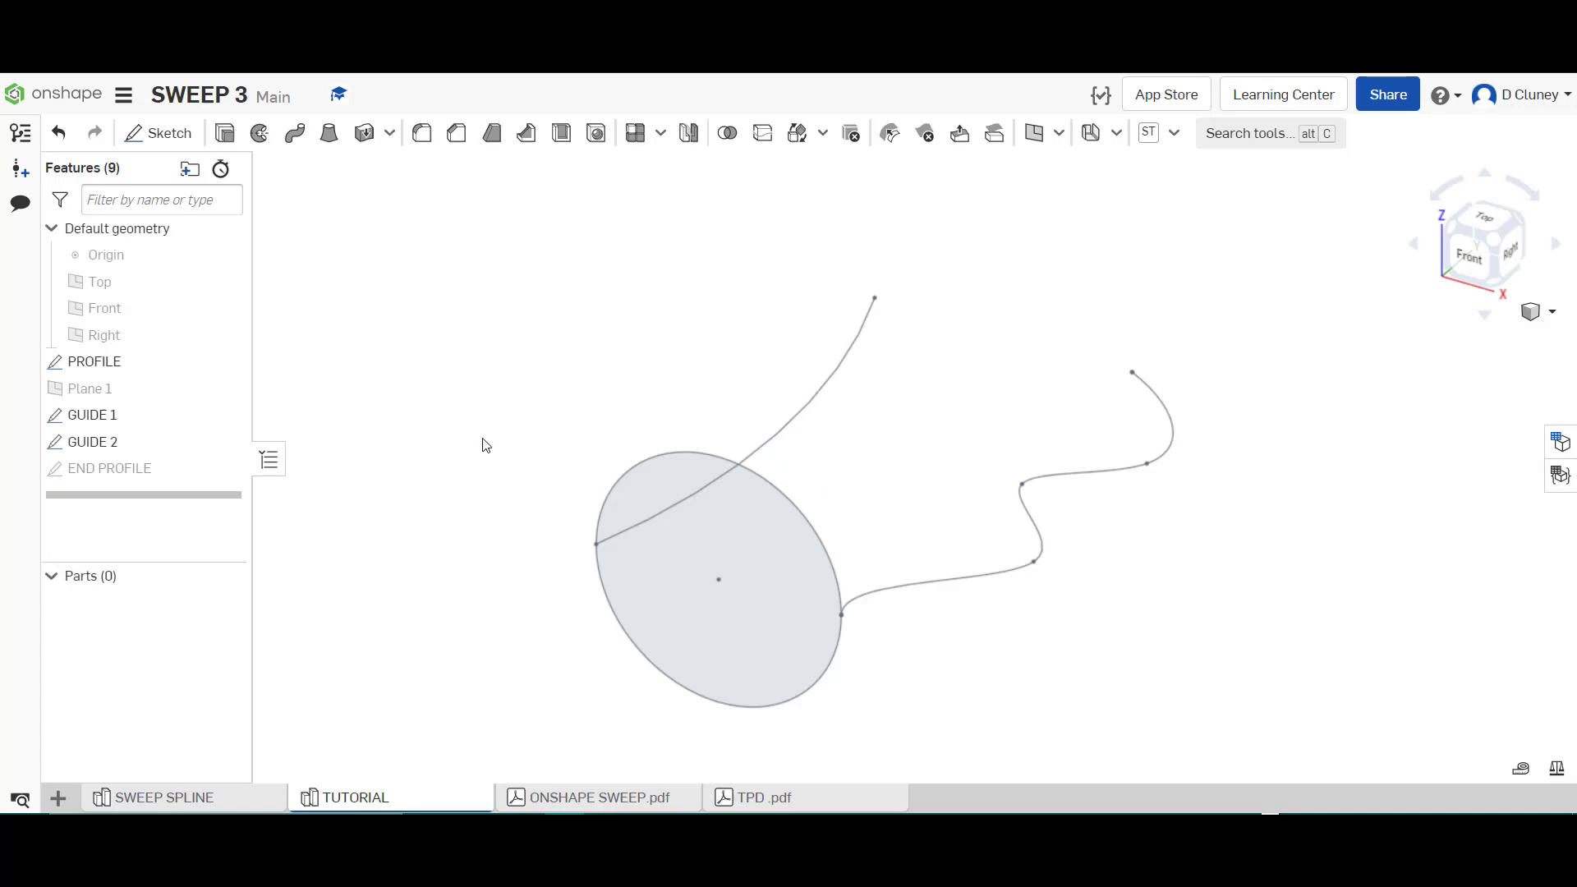
{"action": "left_click", "coordinate": [221, 802]}
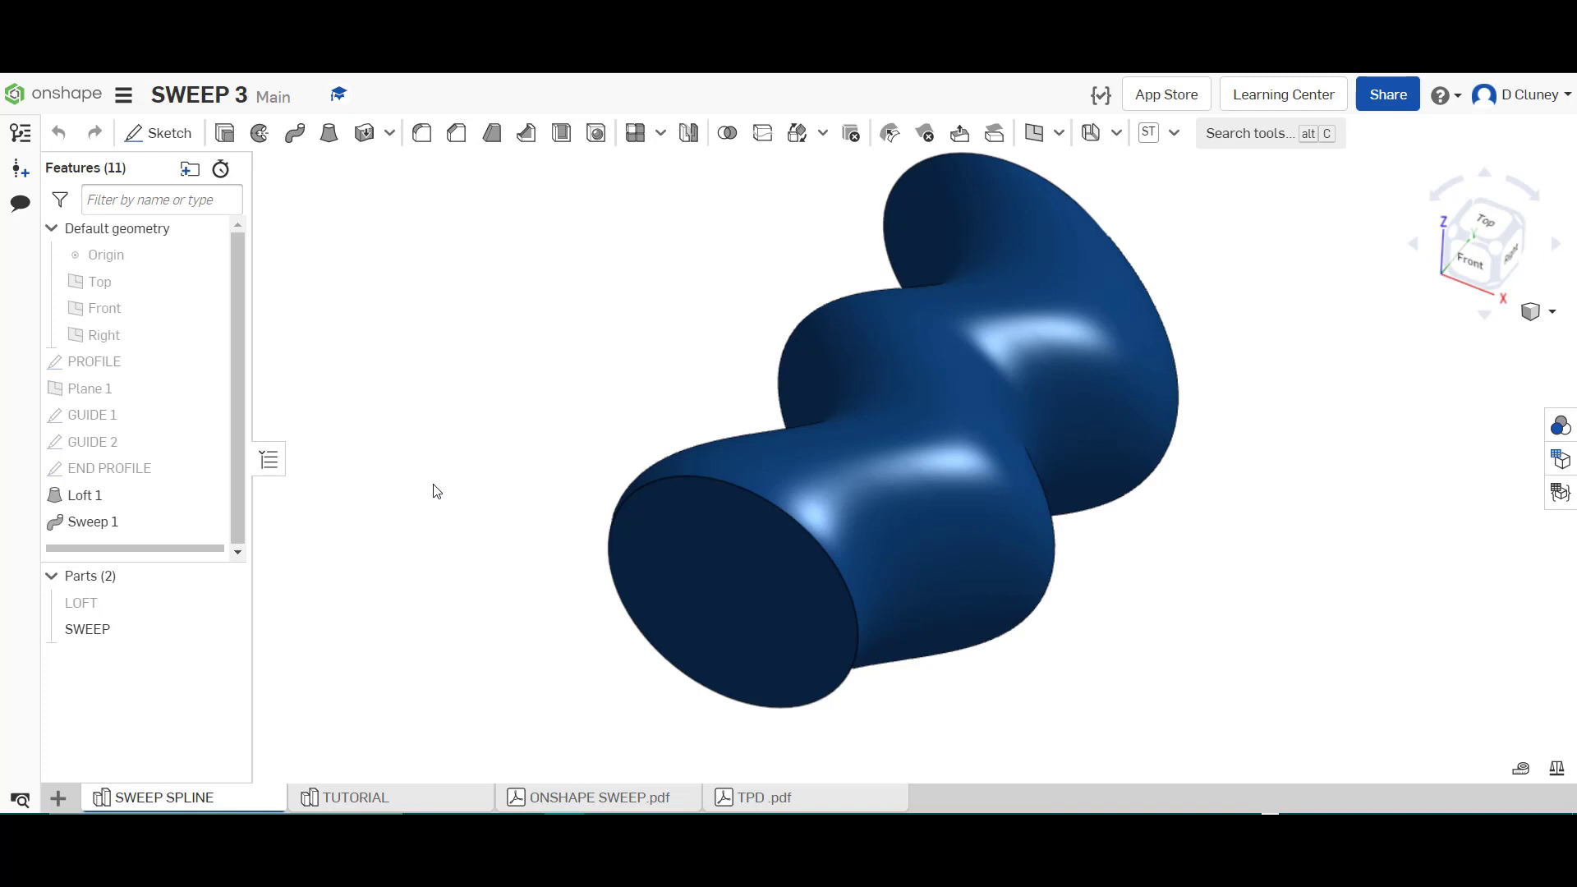
{"action": "mouse_move", "coordinate": [187, 603]}
{"action": "left_click", "coordinate": [377, 791]}
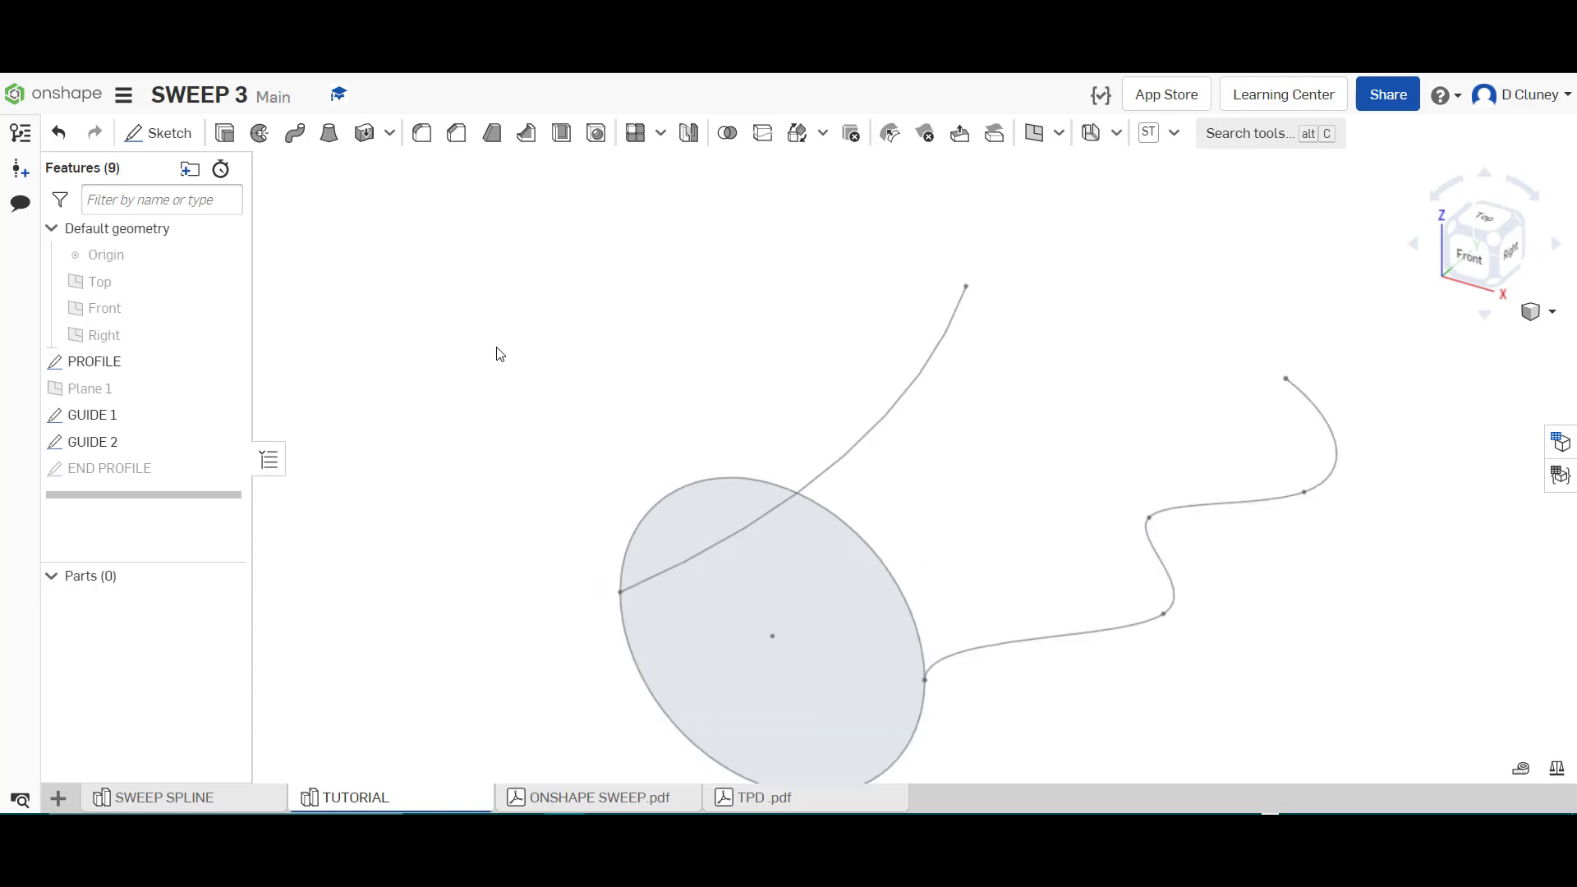
{"action": "scroll", "coordinate": [500, 355], "scroll_direction": "down", "scroll_amount": 1}
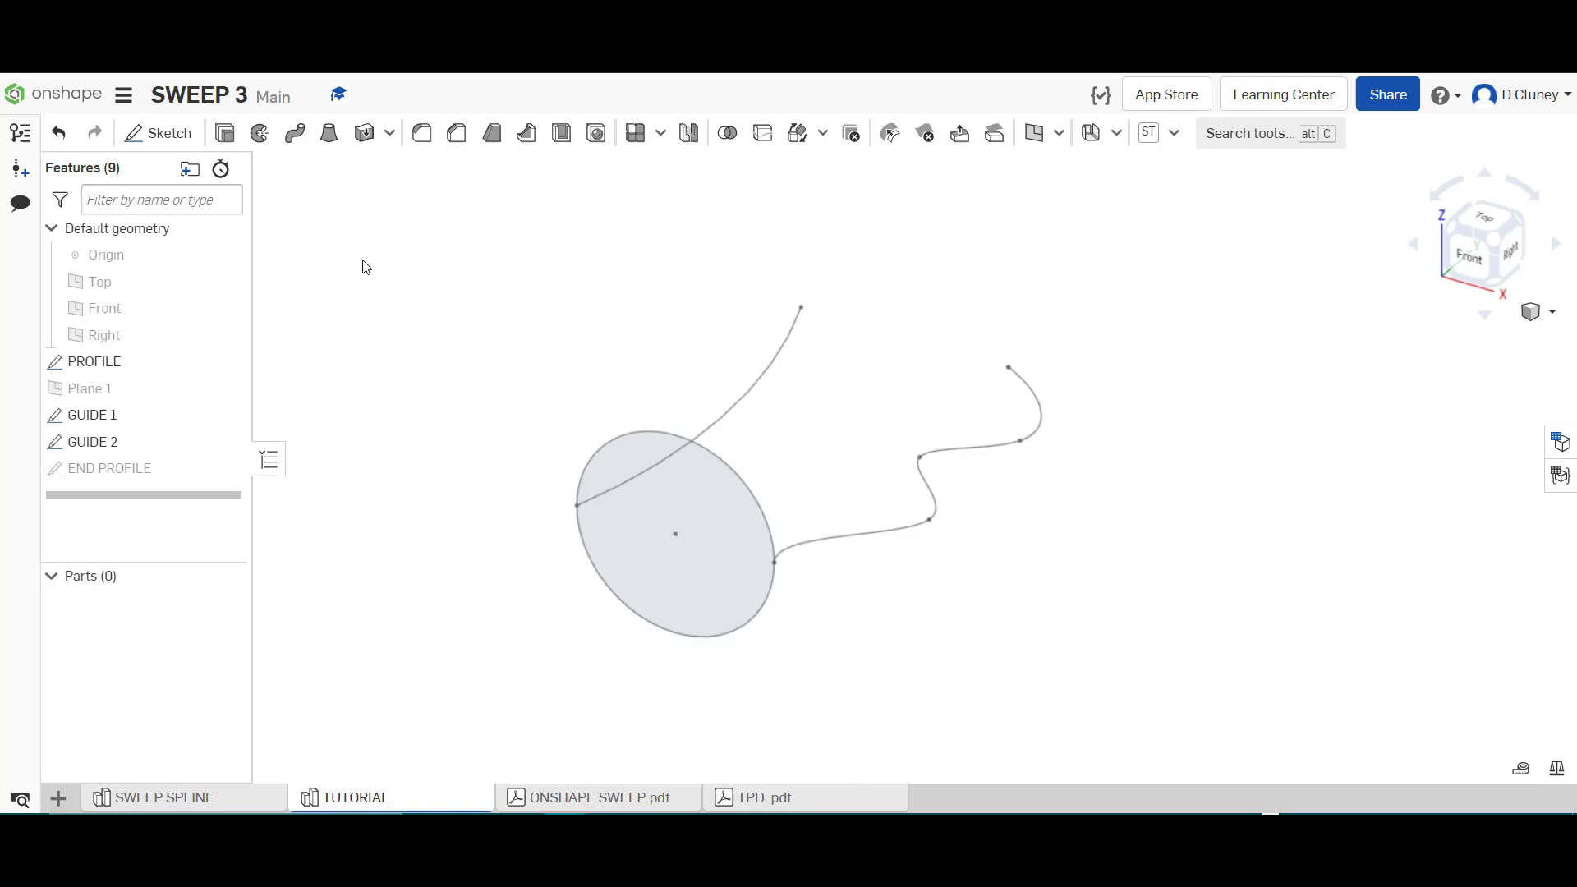
Step: Sweep the PROFILE face along the wavy GUIDE 2 spline, keeping profile orientation
{"action": "left_click", "coordinate": [297, 134]}
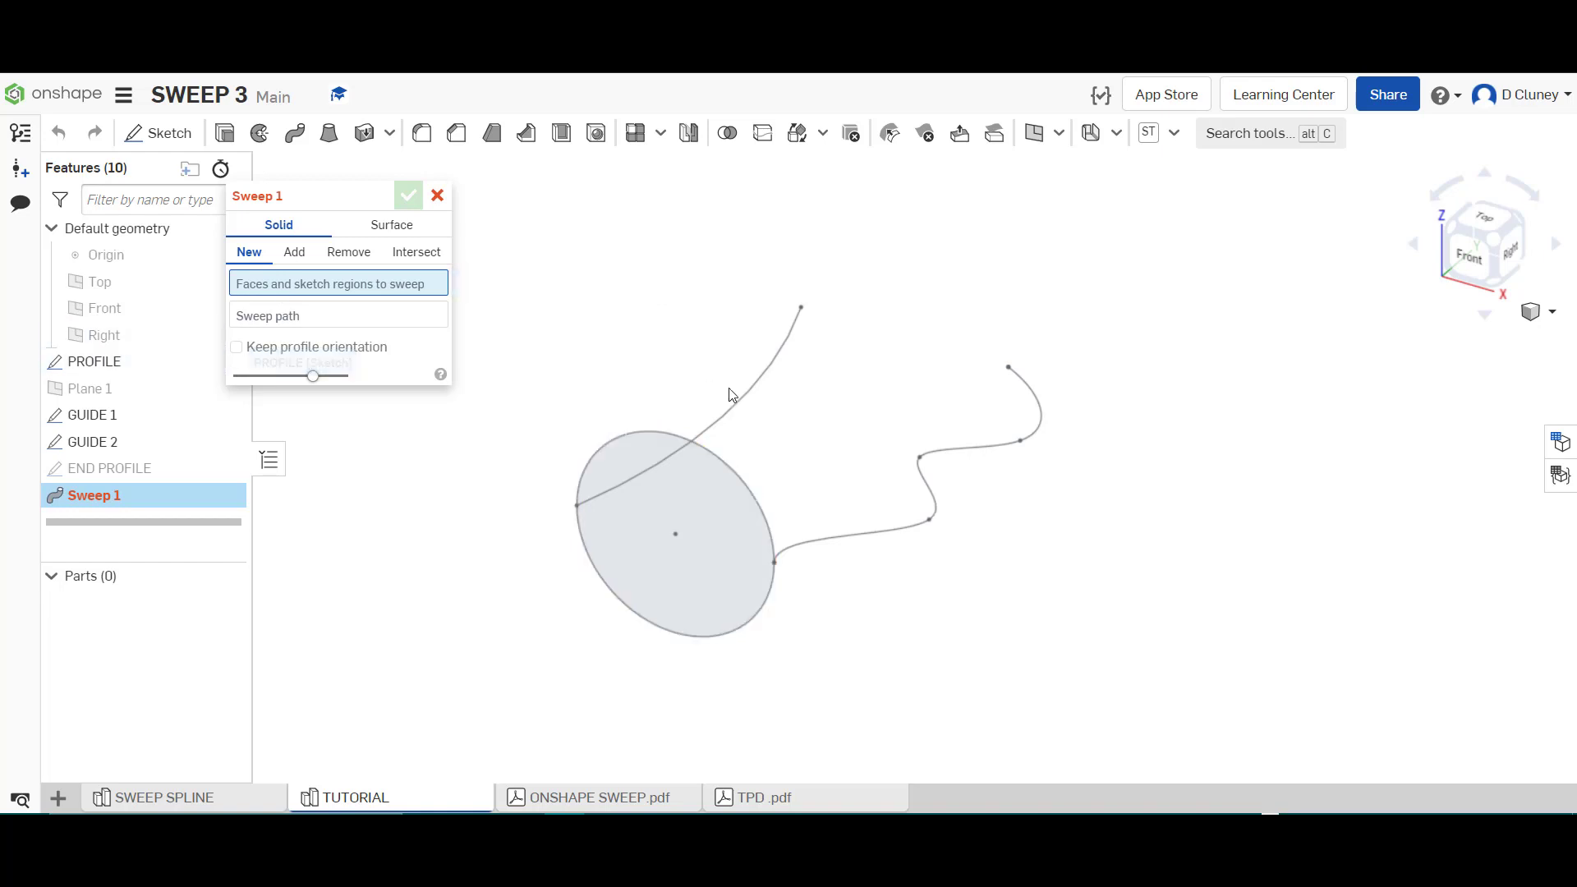
{"action": "left_click", "coordinate": [732, 493]}
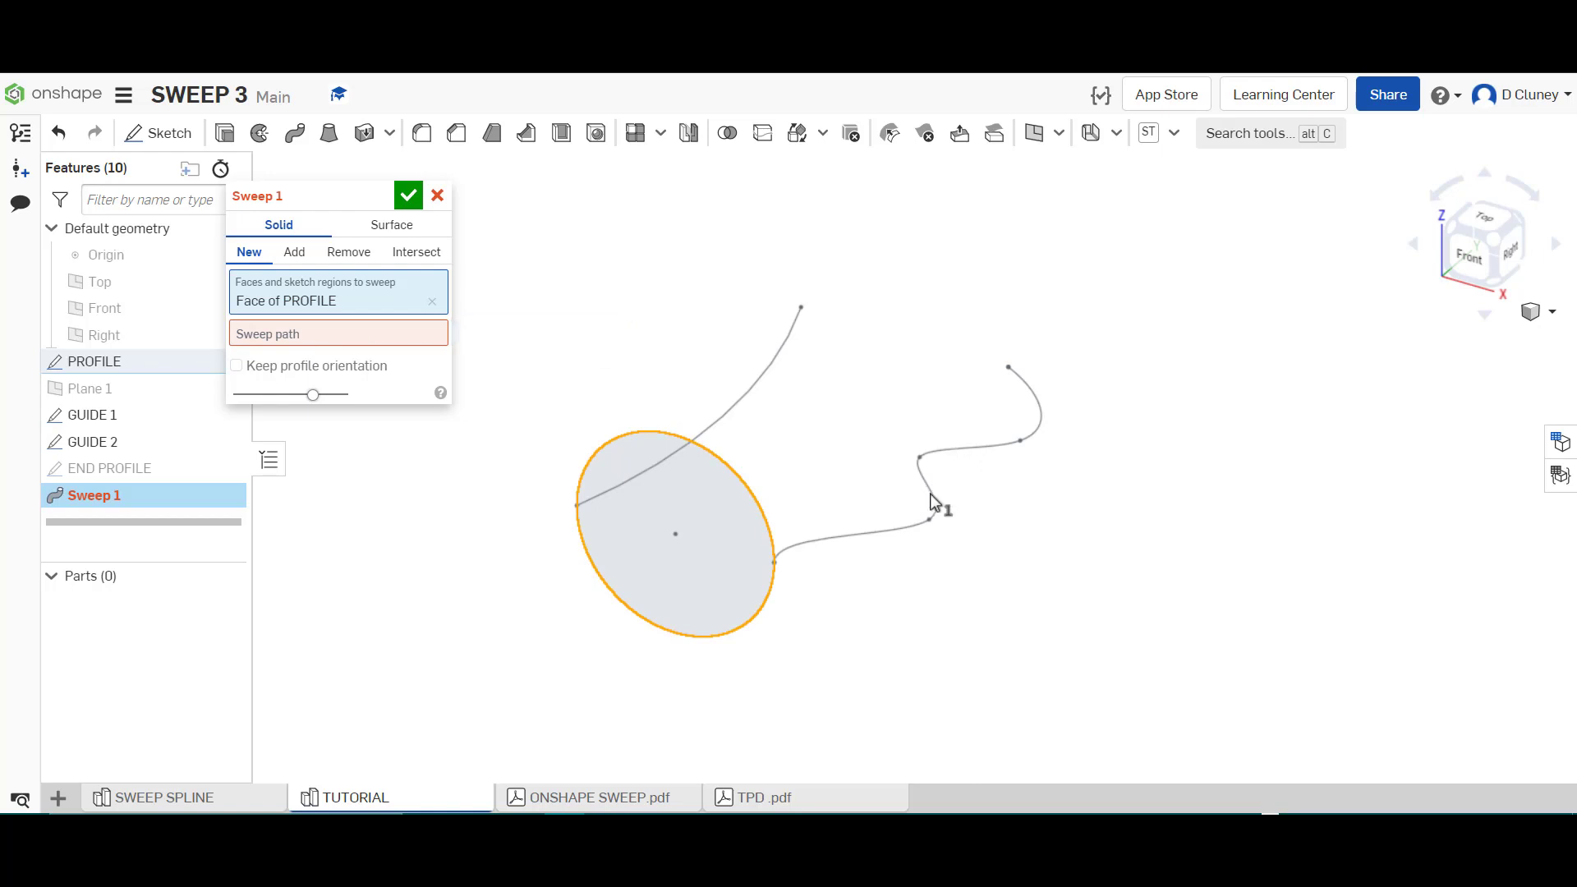
{"action": "left_click", "coordinate": [342, 336]}
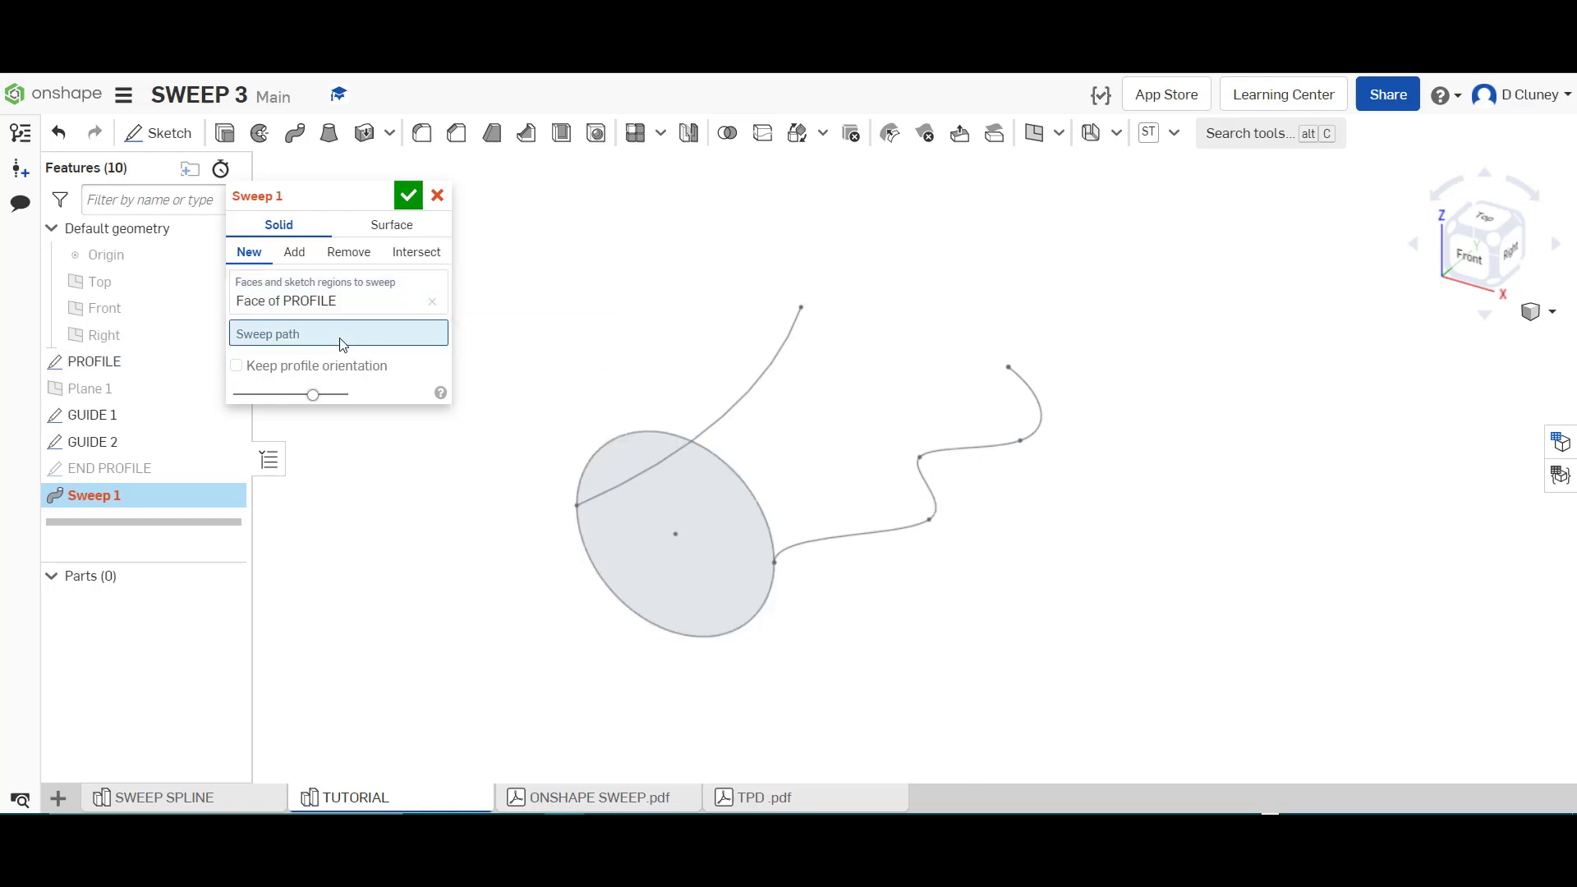
{"action": "left_click", "coordinate": [902, 532]}
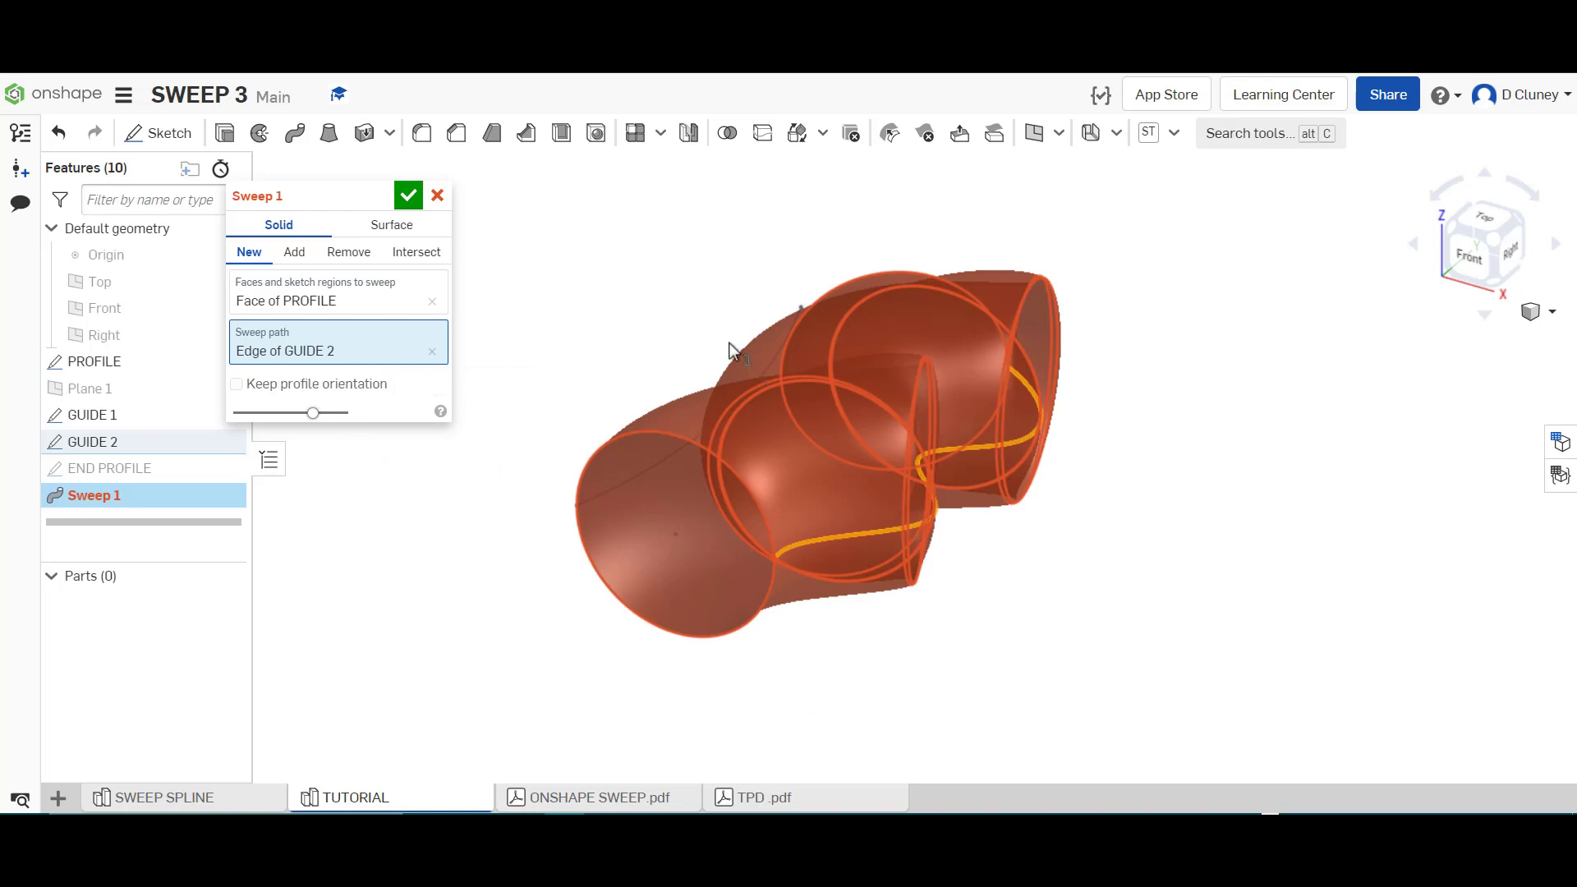
{"action": "left_click", "coordinate": [276, 386]}
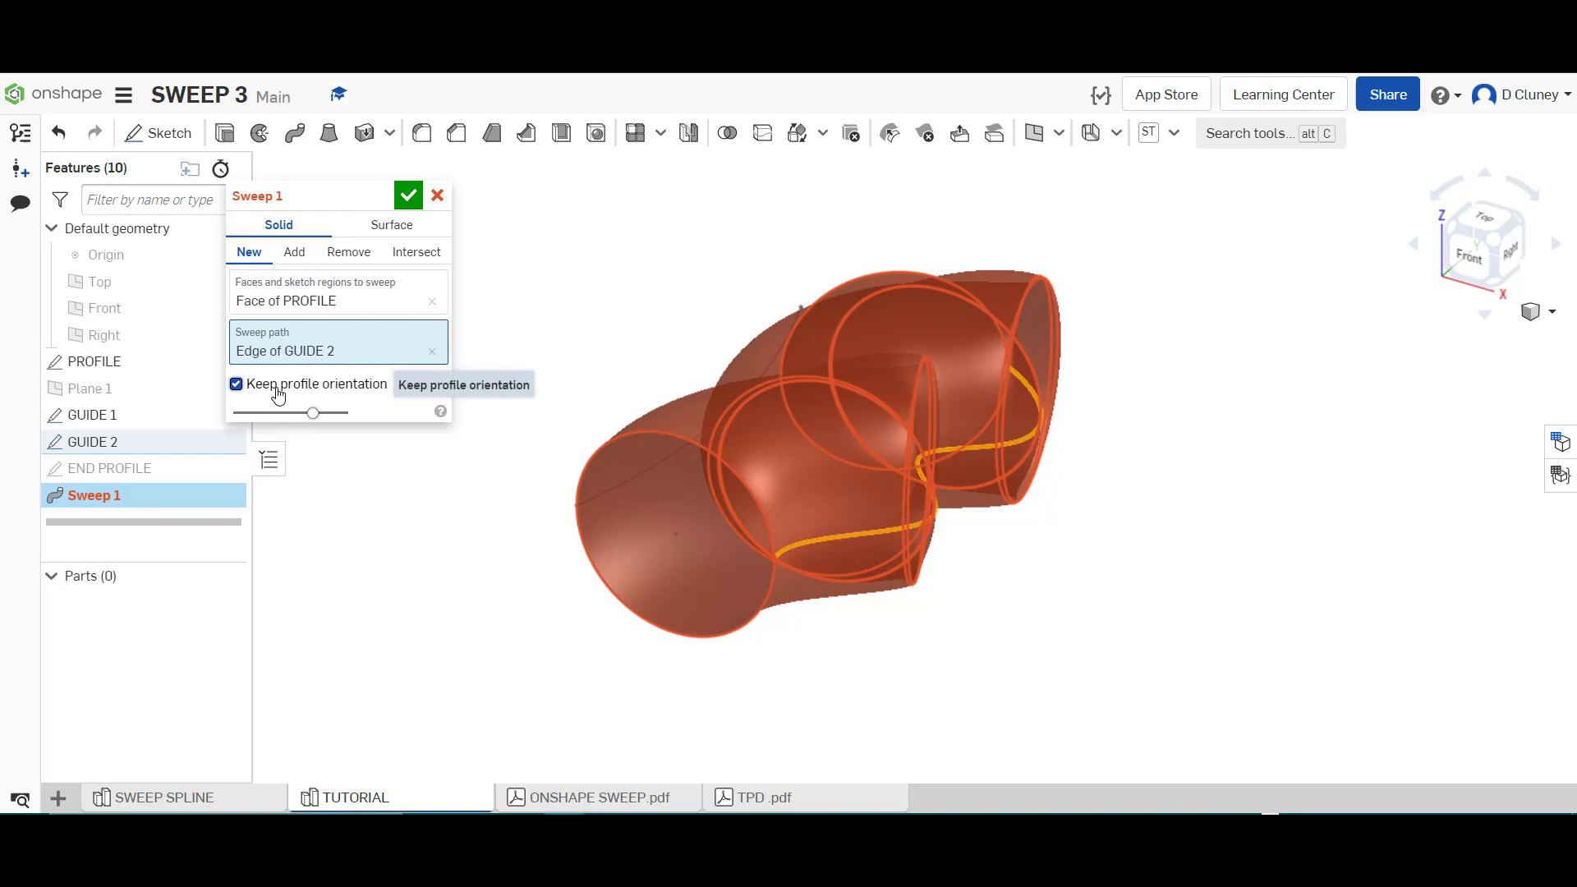
{"action": "left_click", "coordinate": [1481, 222]}
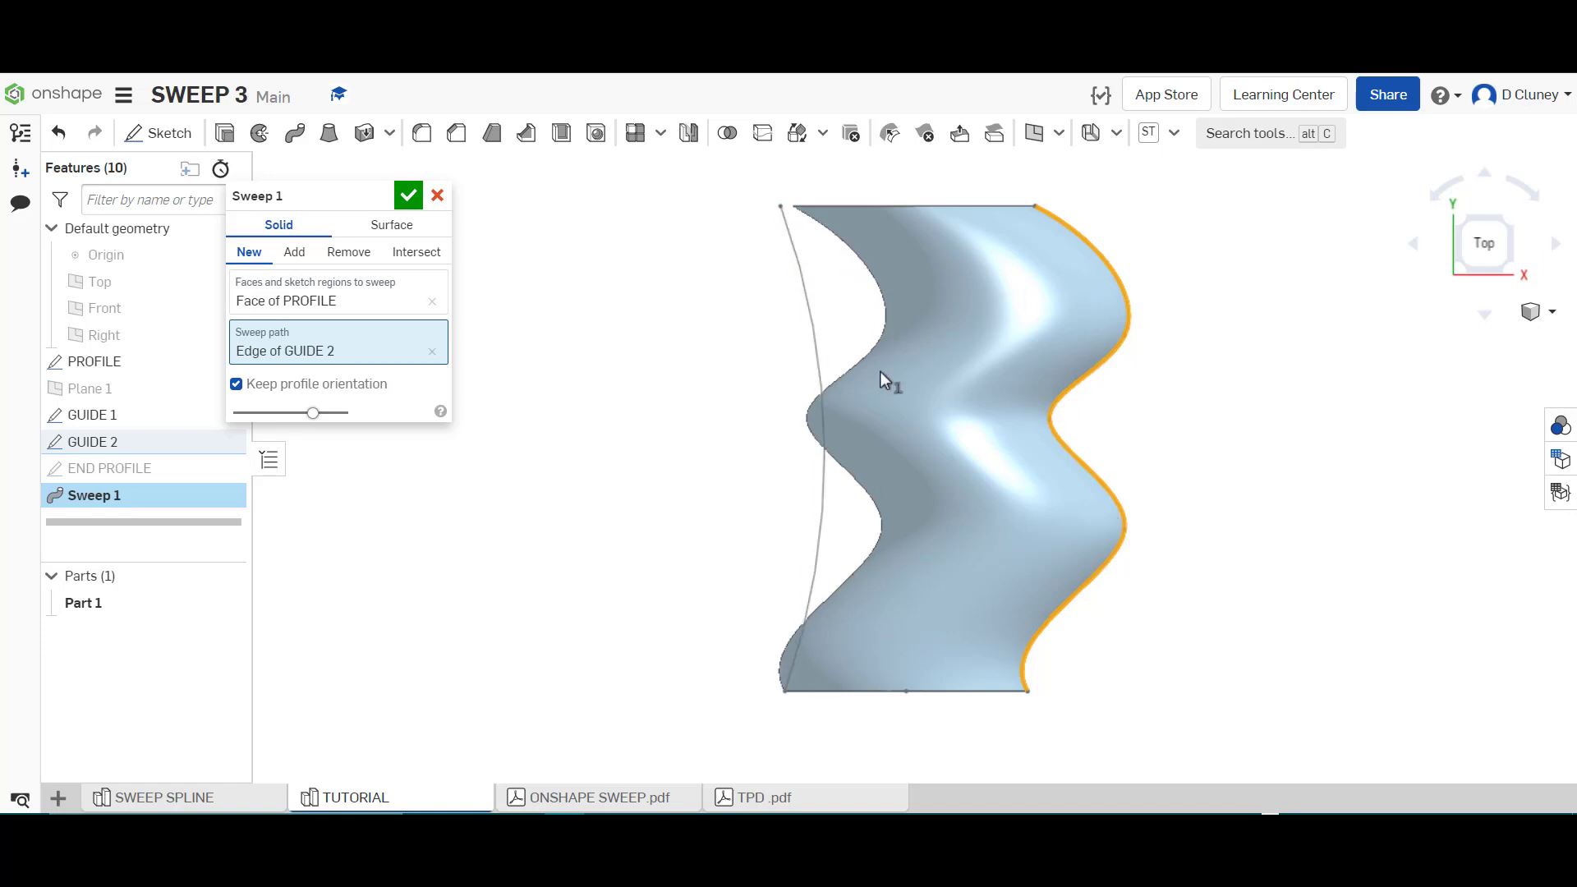
{"action": "left_click", "coordinate": [1508, 232]}
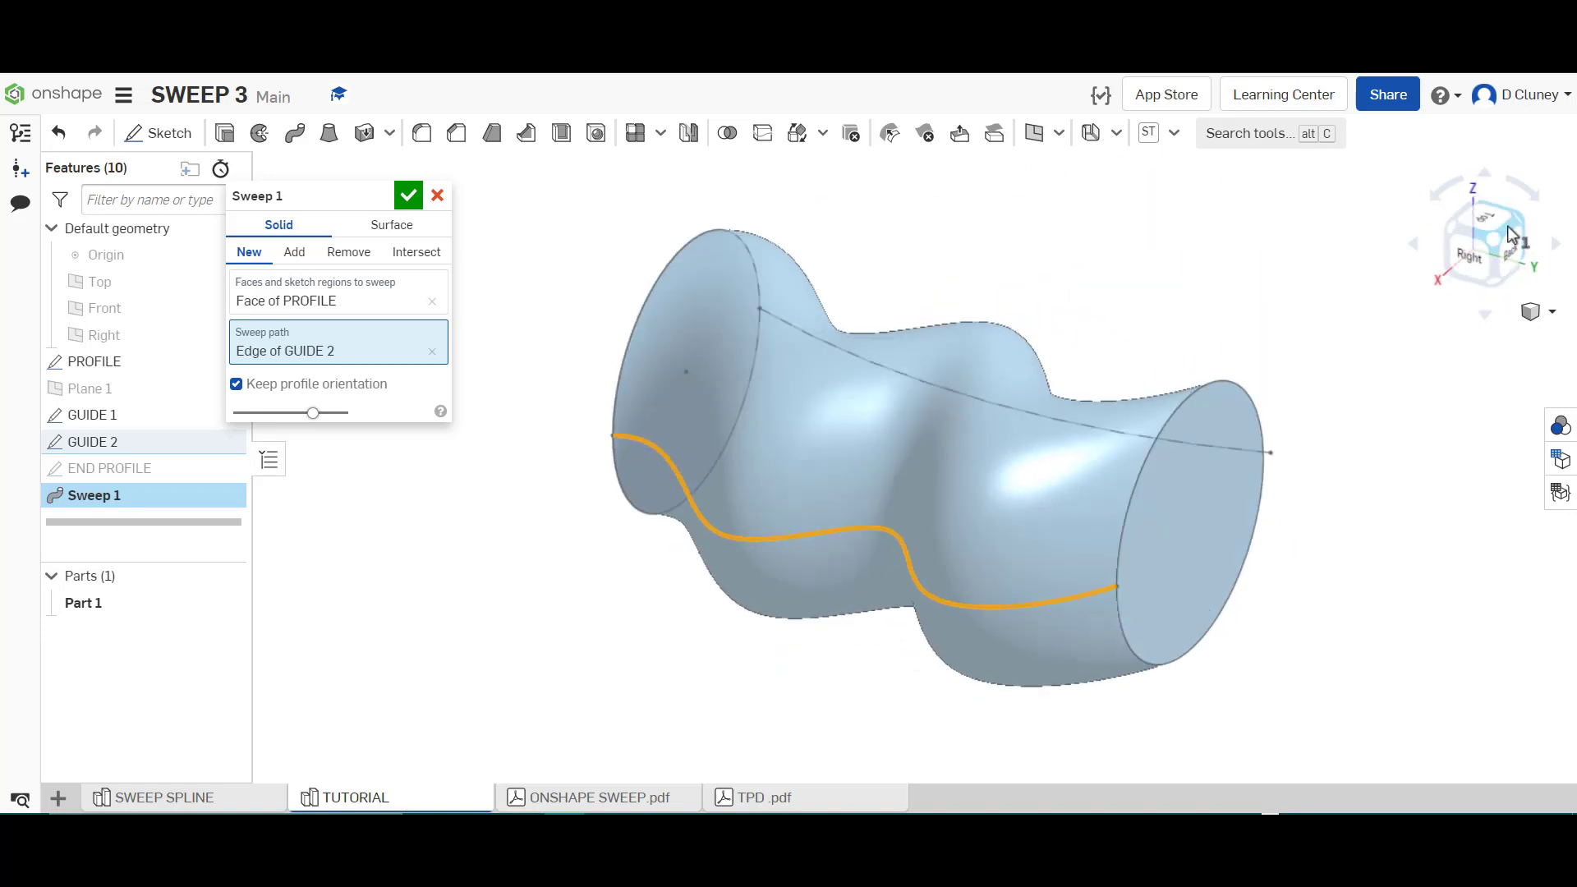
{"action": "left_click", "coordinate": [1457, 229]}
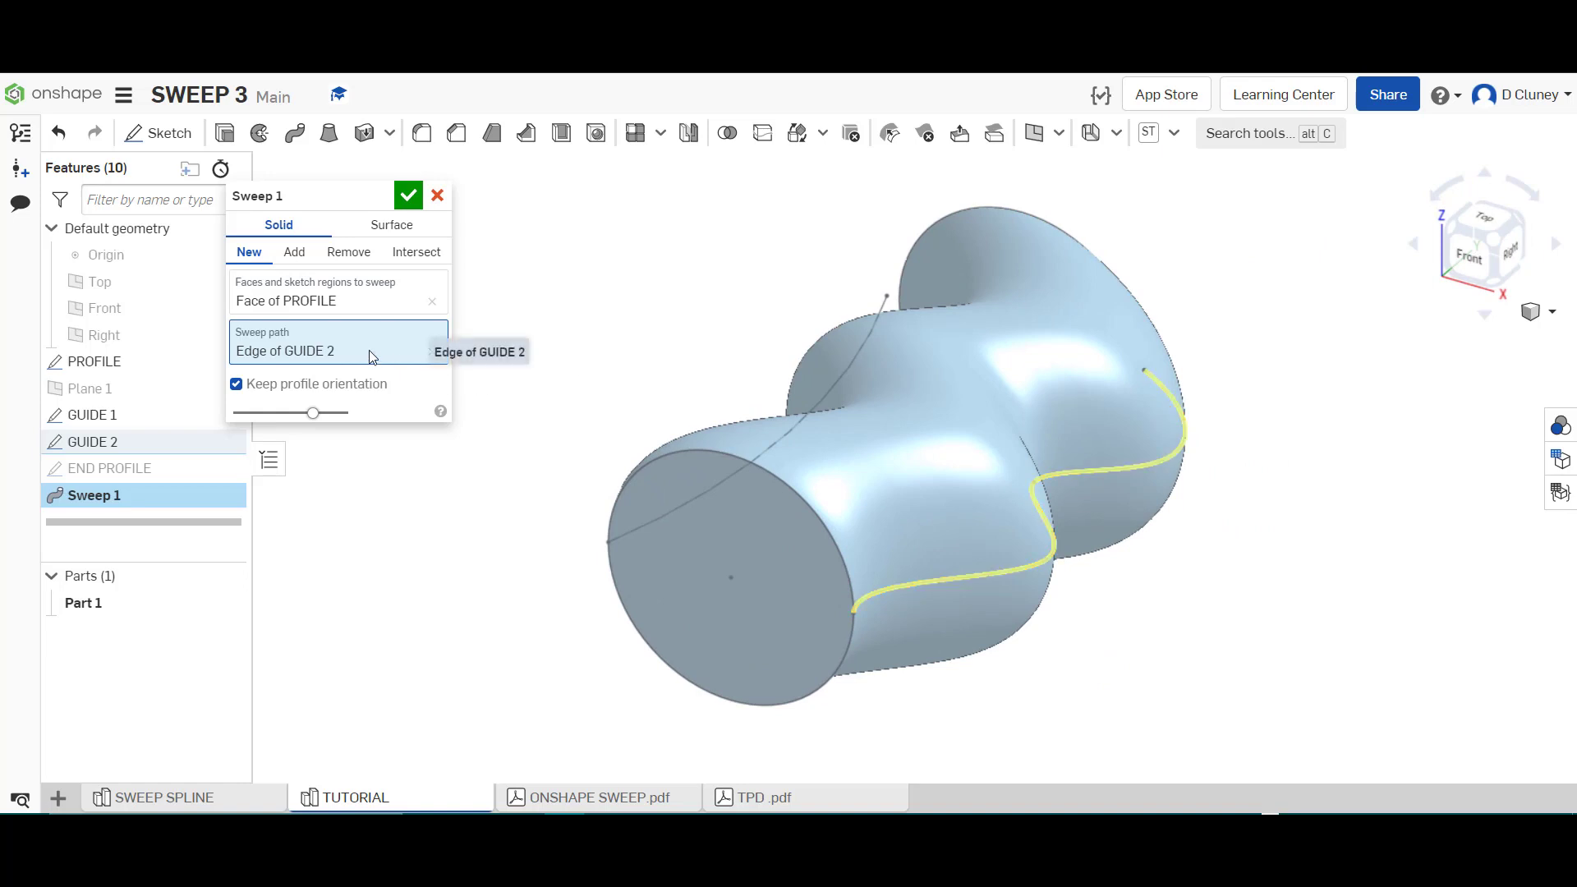
{"action": "left_click", "coordinate": [836, 391]}
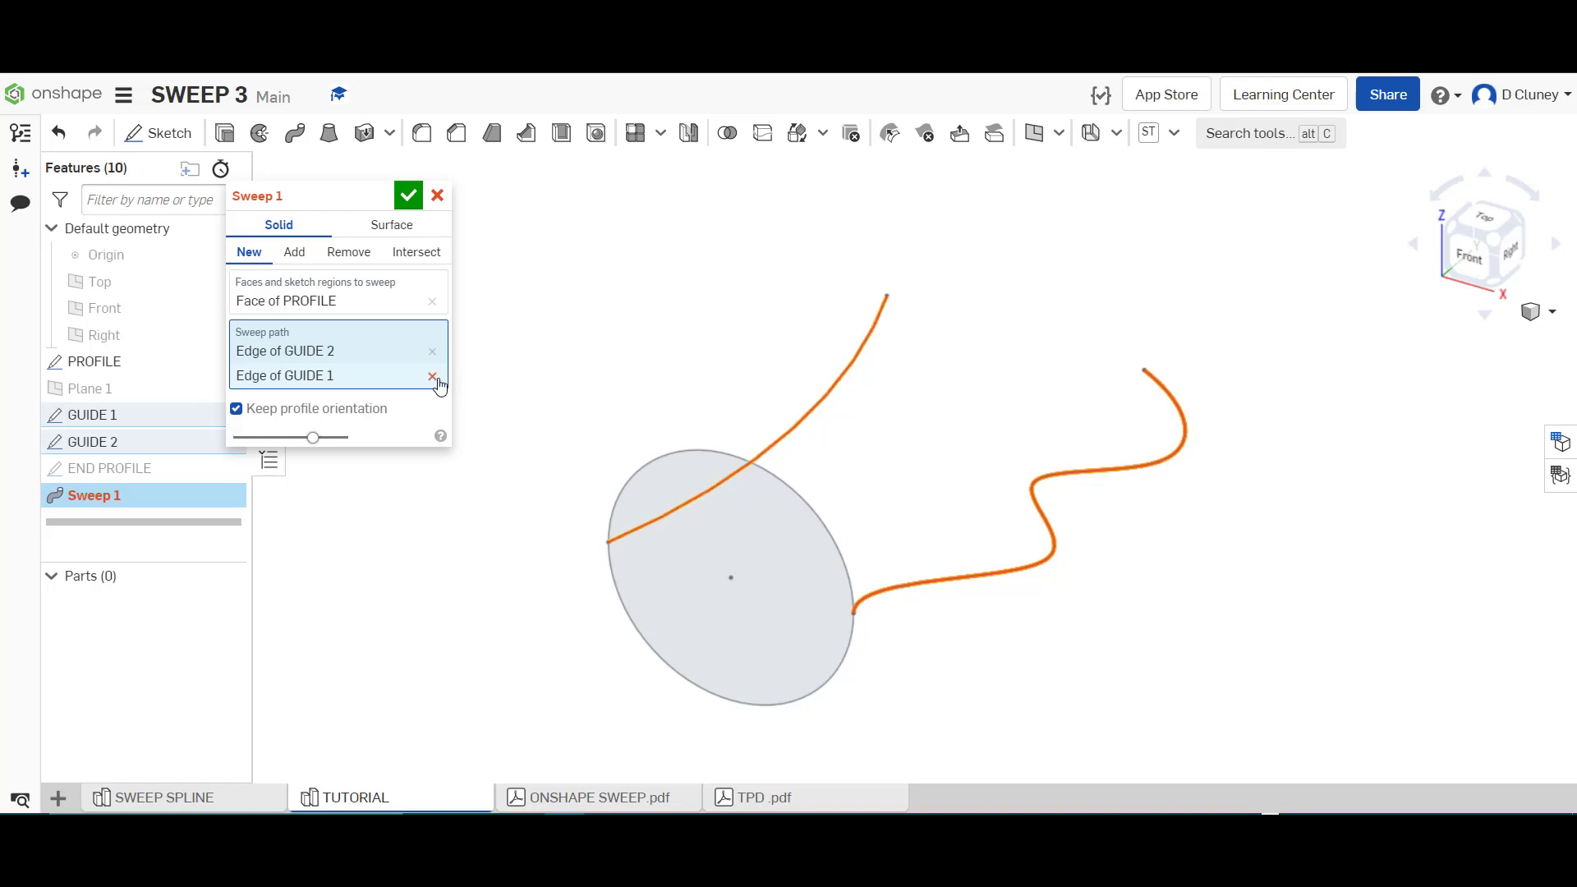
{"action": "left_click", "coordinate": [432, 351]}
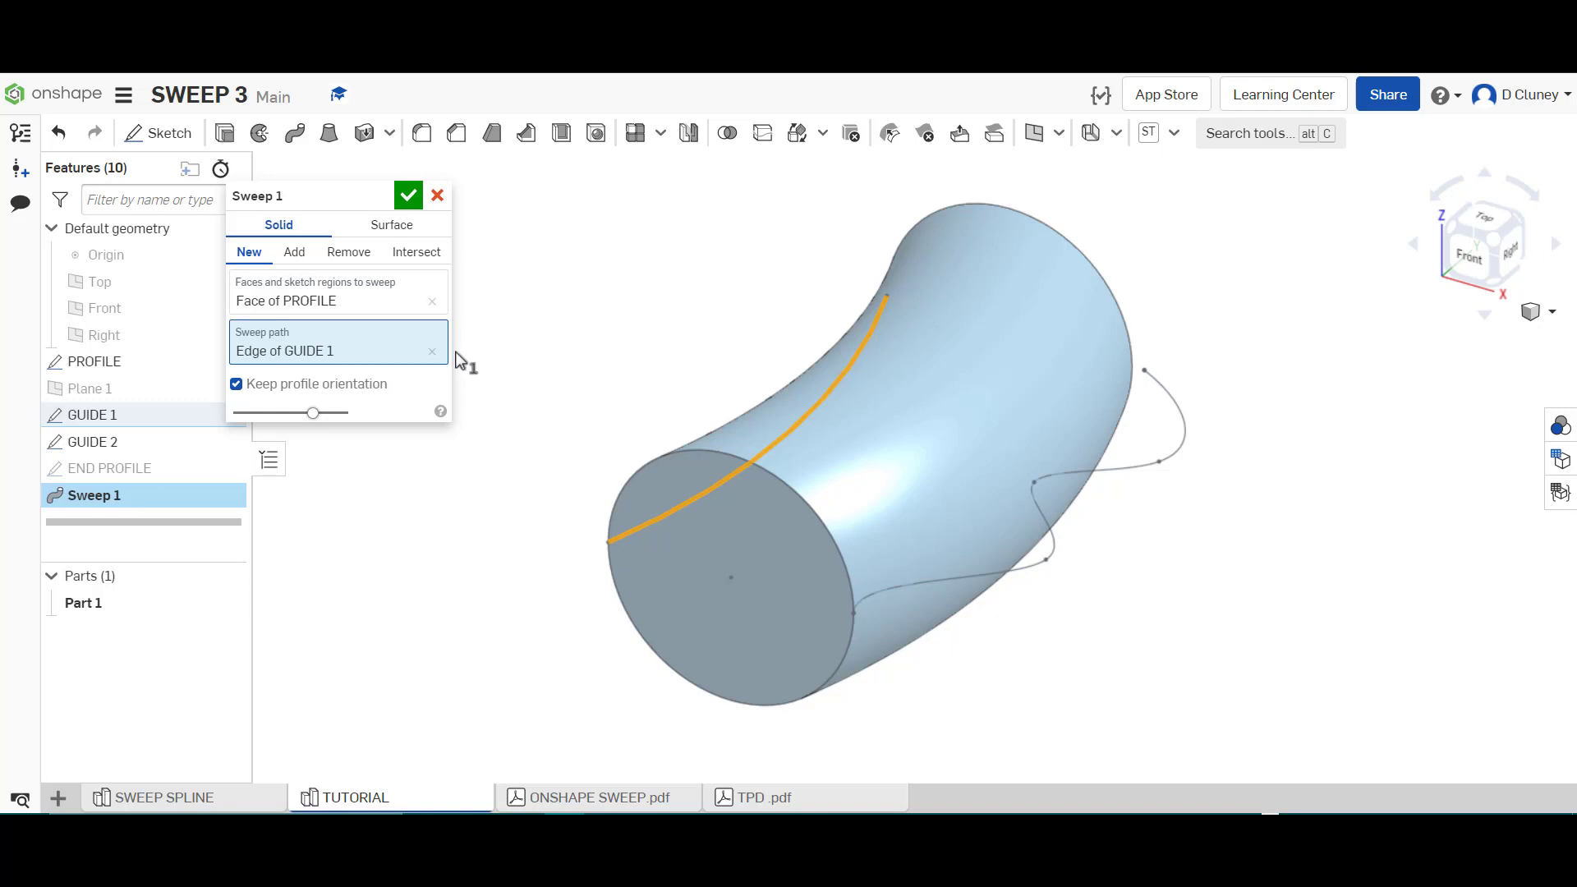
{"action": "right_click_drag", "start_coordinate": [581, 341], "coordinate": [655, 370]}
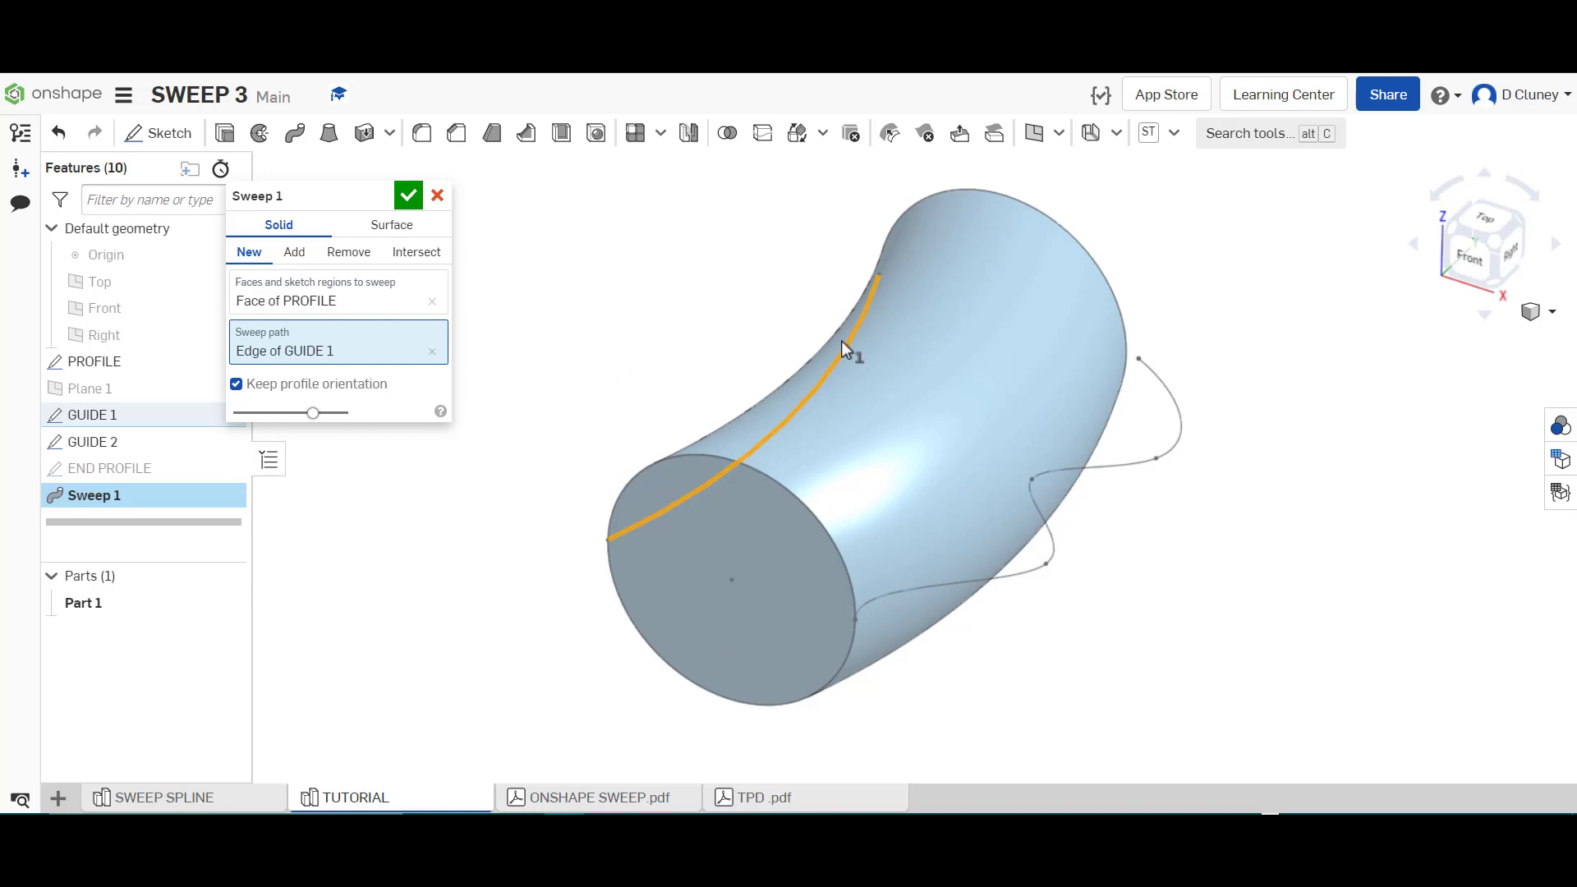
{"action": "mouse_move", "coordinate": [725, 289]}
{"action": "right_mouse_down"}
{"action": "mouse_move", "coordinate": [704, 356]}
{"action": "mouse_move", "coordinate": [697, 342]}
{"action": "mouse_move", "coordinate": [703, 271]}
{"action": "mouse_move", "coordinate": [742, 415]}
{"action": "mouse_move", "coordinate": [715, 289]}
{"action": "right_mouse_up"}
{"action": "key", "text": "shift+7"}
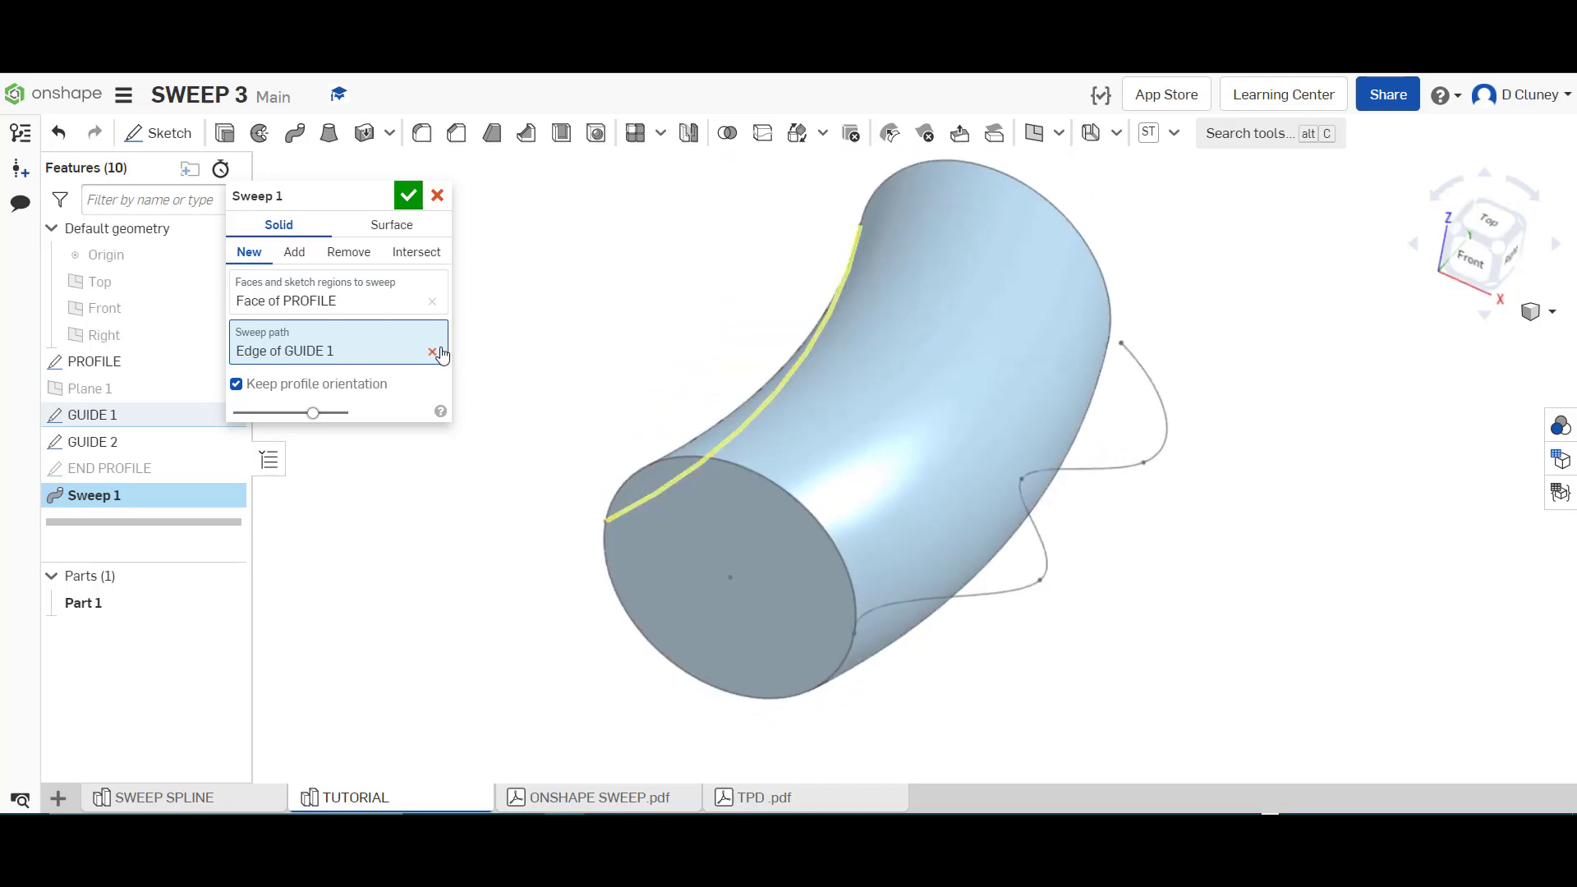
{"action": "left_click", "coordinate": [433, 353]}
{"action": "left_click", "coordinate": [1103, 468]}
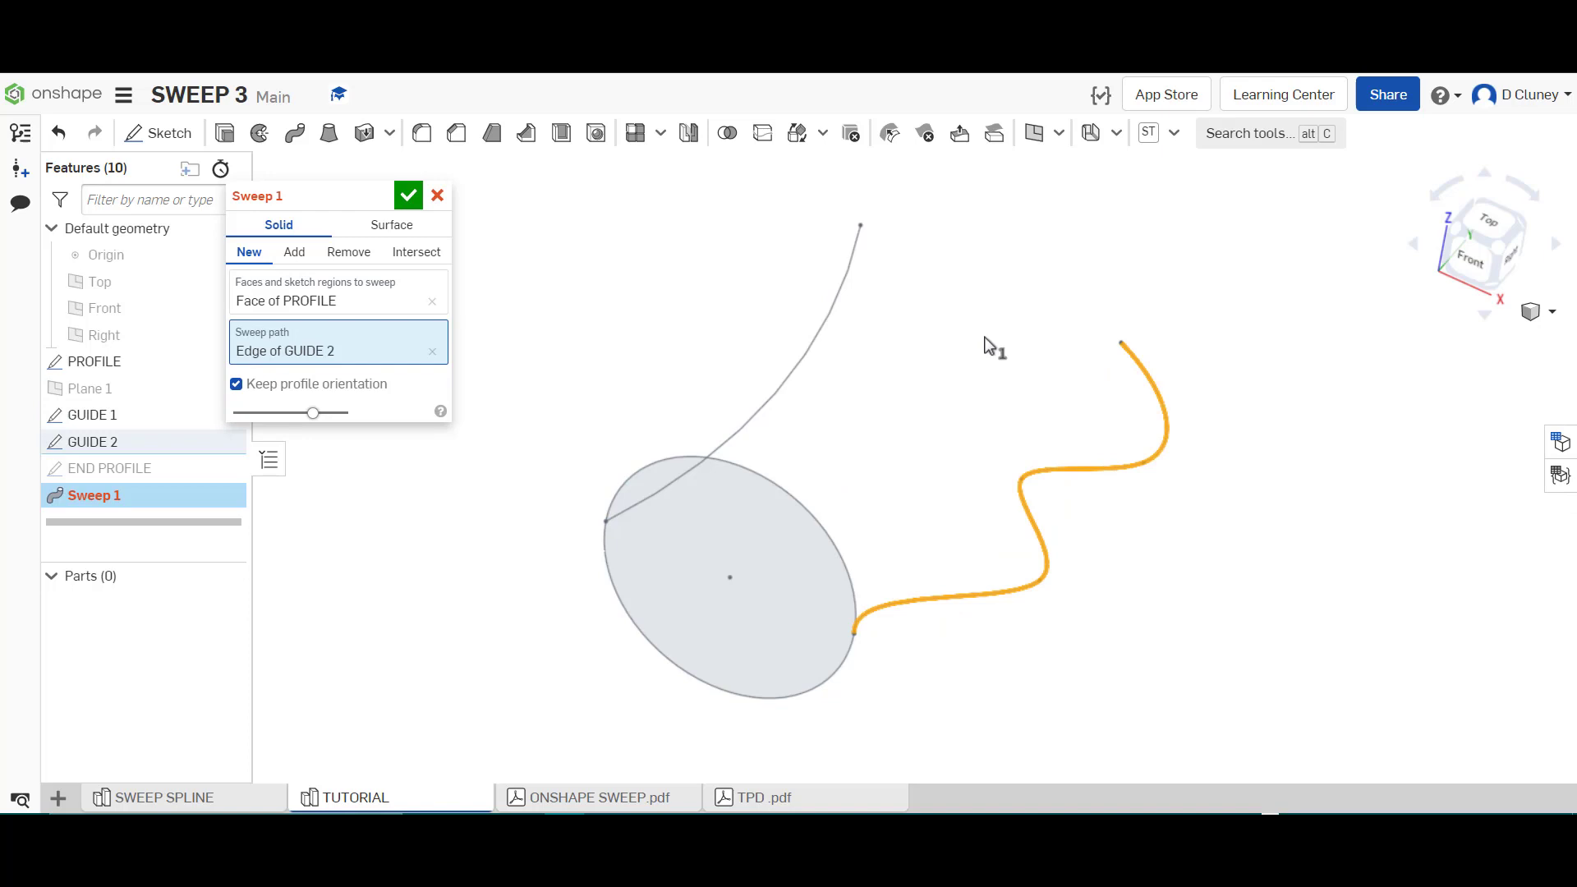
Step: Accept Sweep 1 and rename the resulting Part 1 to SWEEP
{"action": "left_click", "coordinate": [411, 198]}
{"action": "mouse_move", "coordinate": [662, 323]}
{"action": "right_mouse_down"}
{"action": "mouse_move", "coordinate": [648, 359]}
{"action": "mouse_move", "coordinate": [647, 315]}
{"action": "right_mouse_up"}
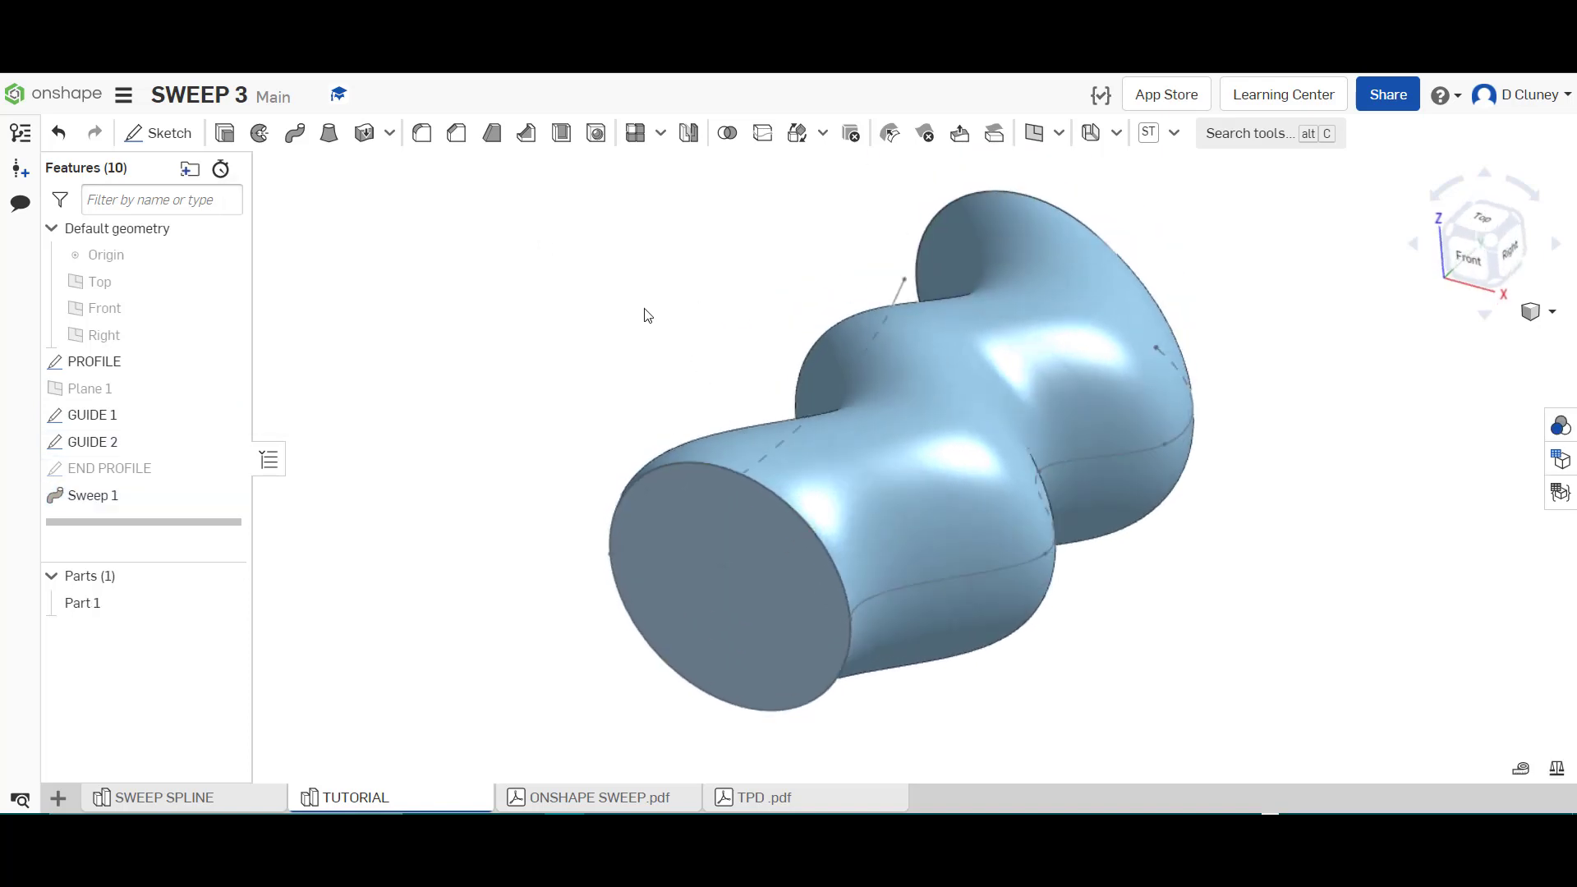
{"action": "right_click", "coordinate": [129, 605]}
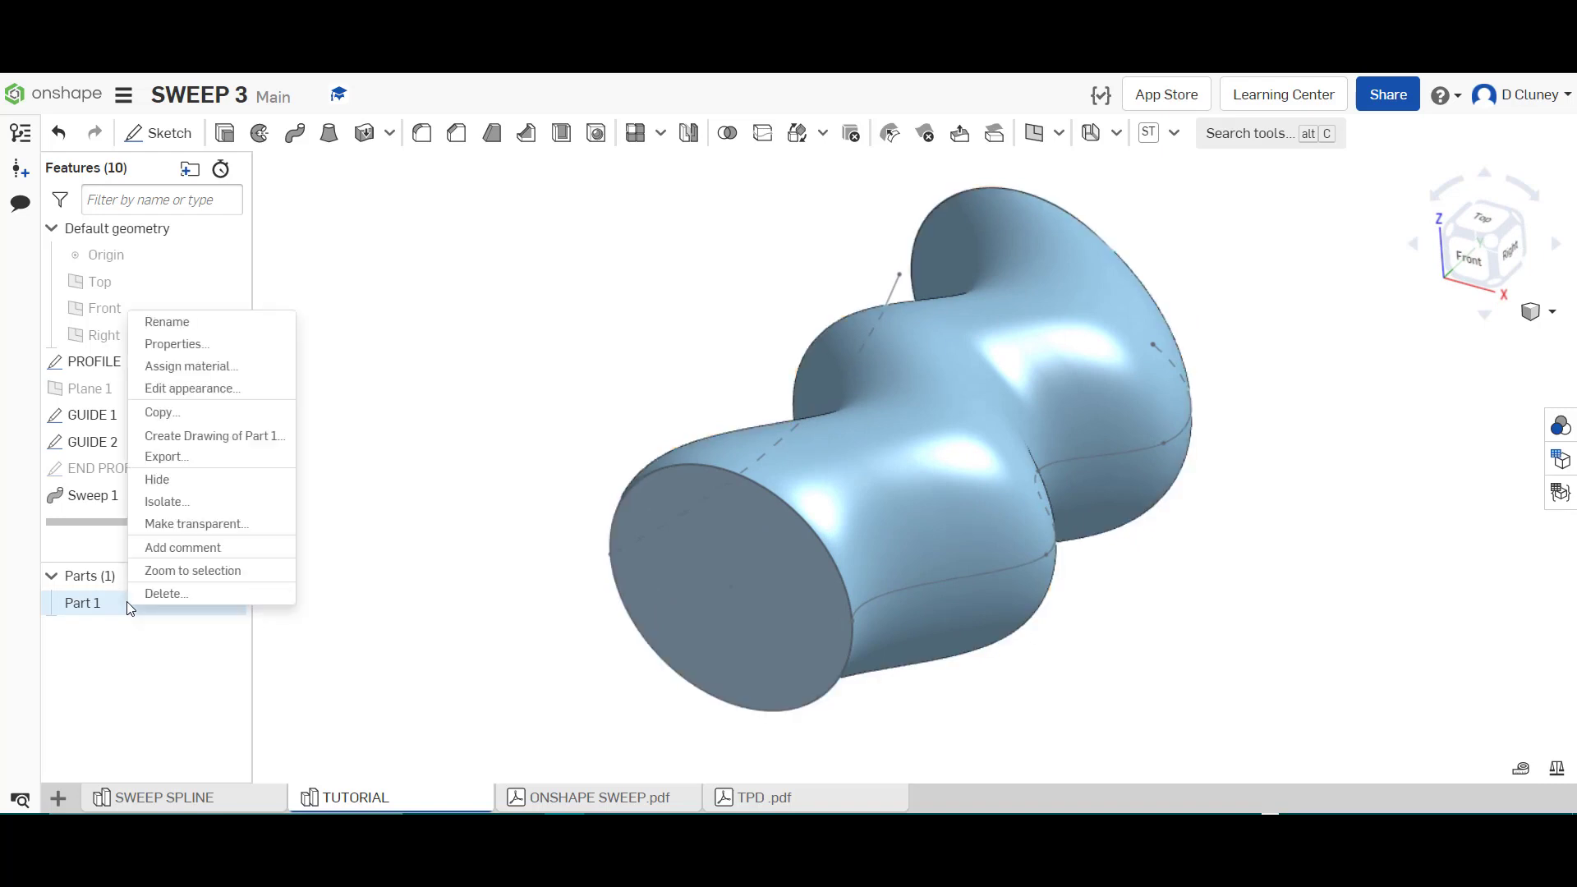
{"action": "left_click", "coordinate": [187, 322]}
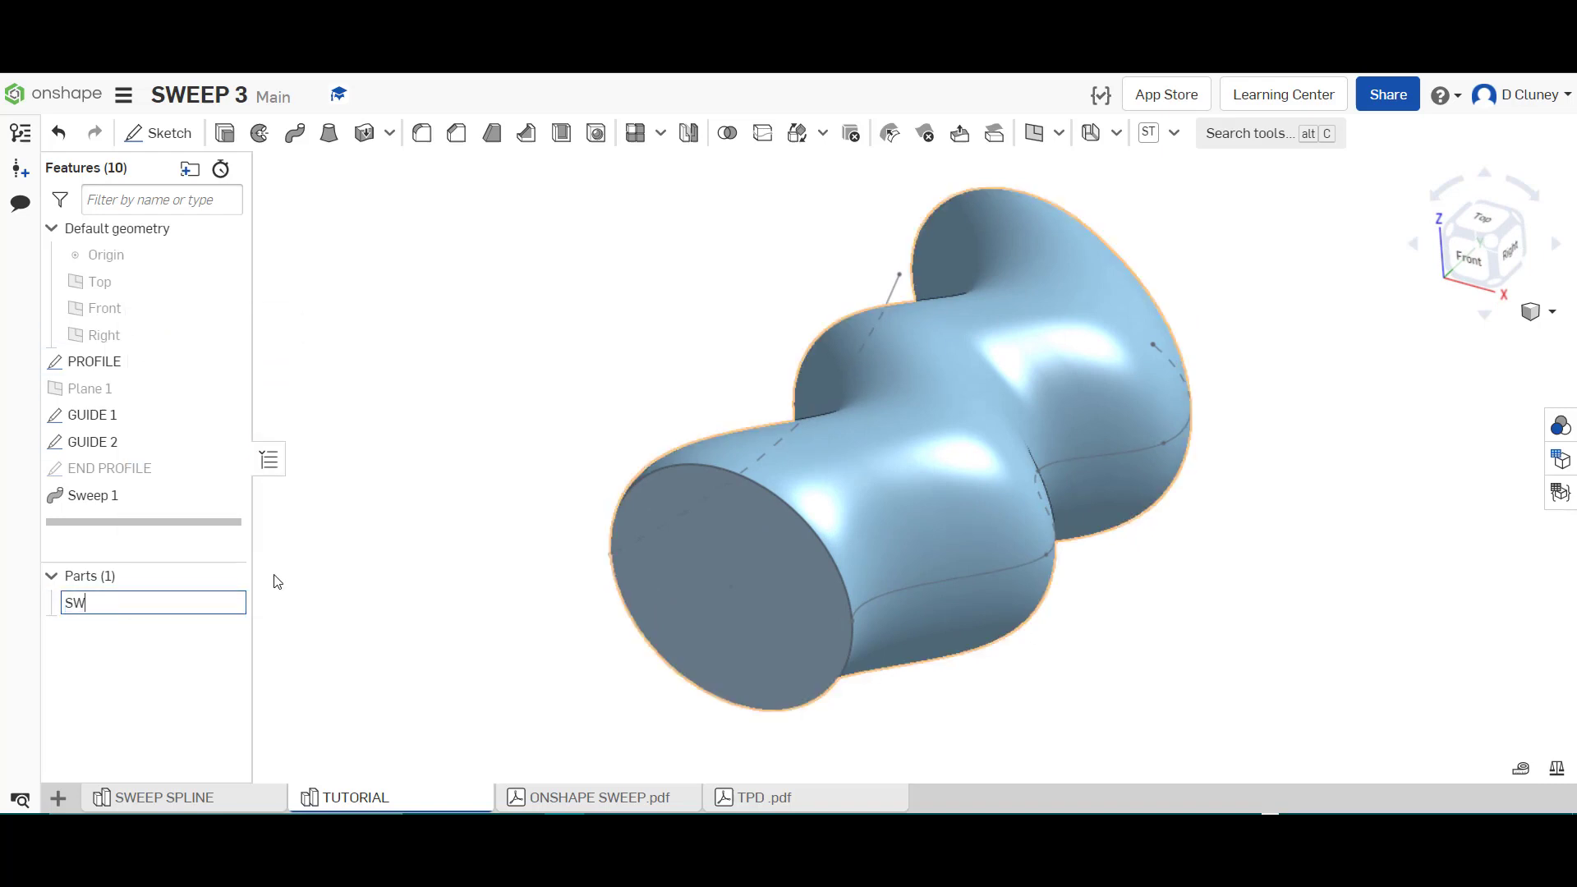
{"action": "type", "text": "EEP"}
{"action": "key", "text": "Return"}
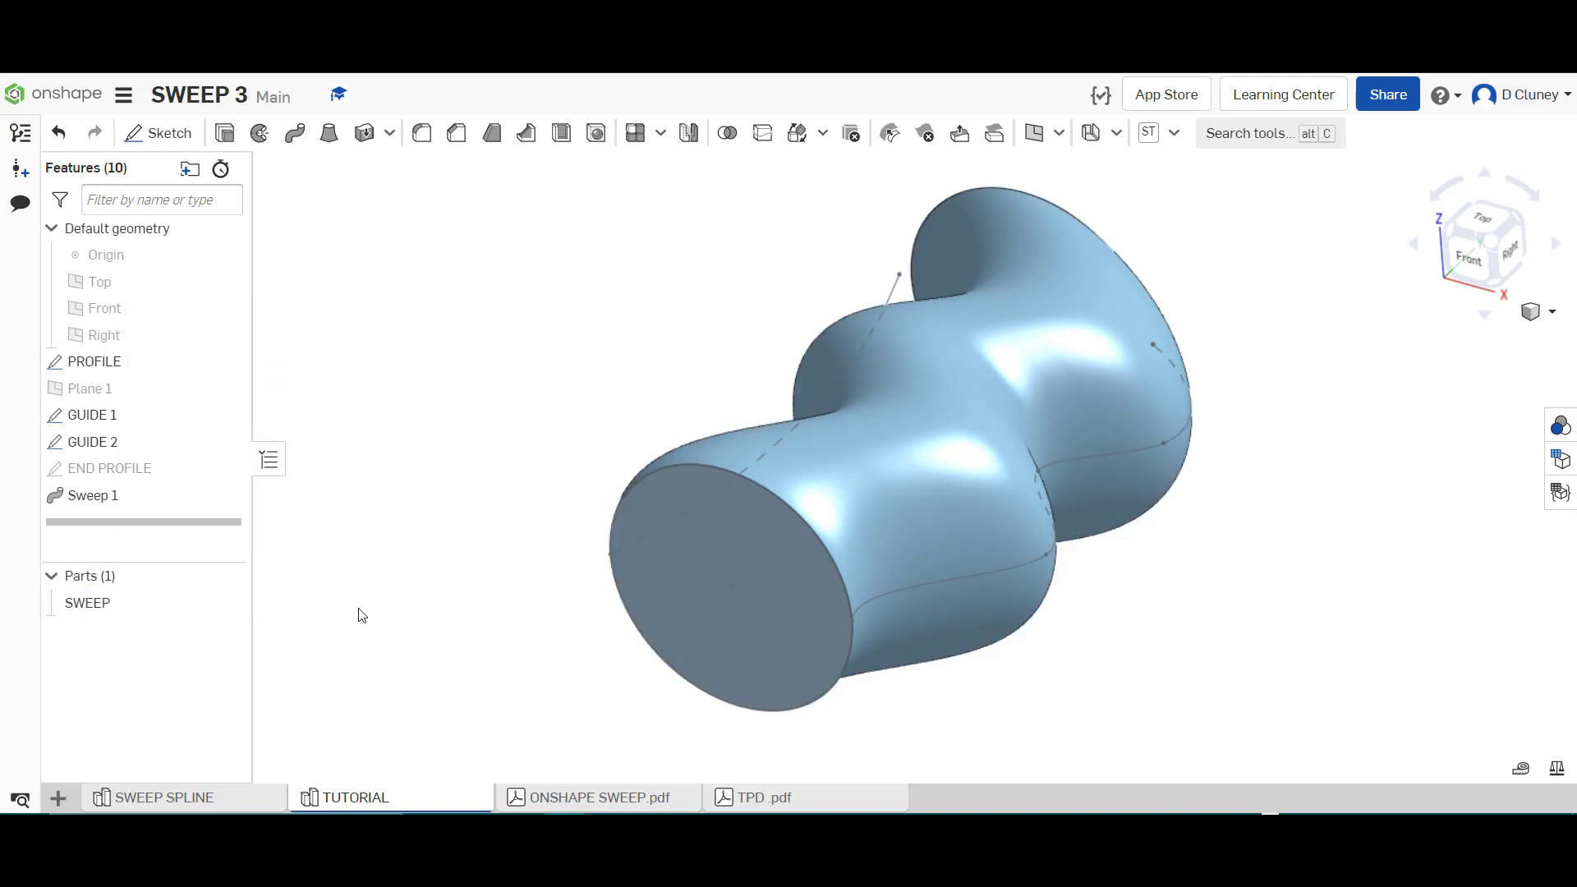
Step: Assign ABS material to the SWEEP part
{"action": "right_click", "coordinate": [186, 600]}
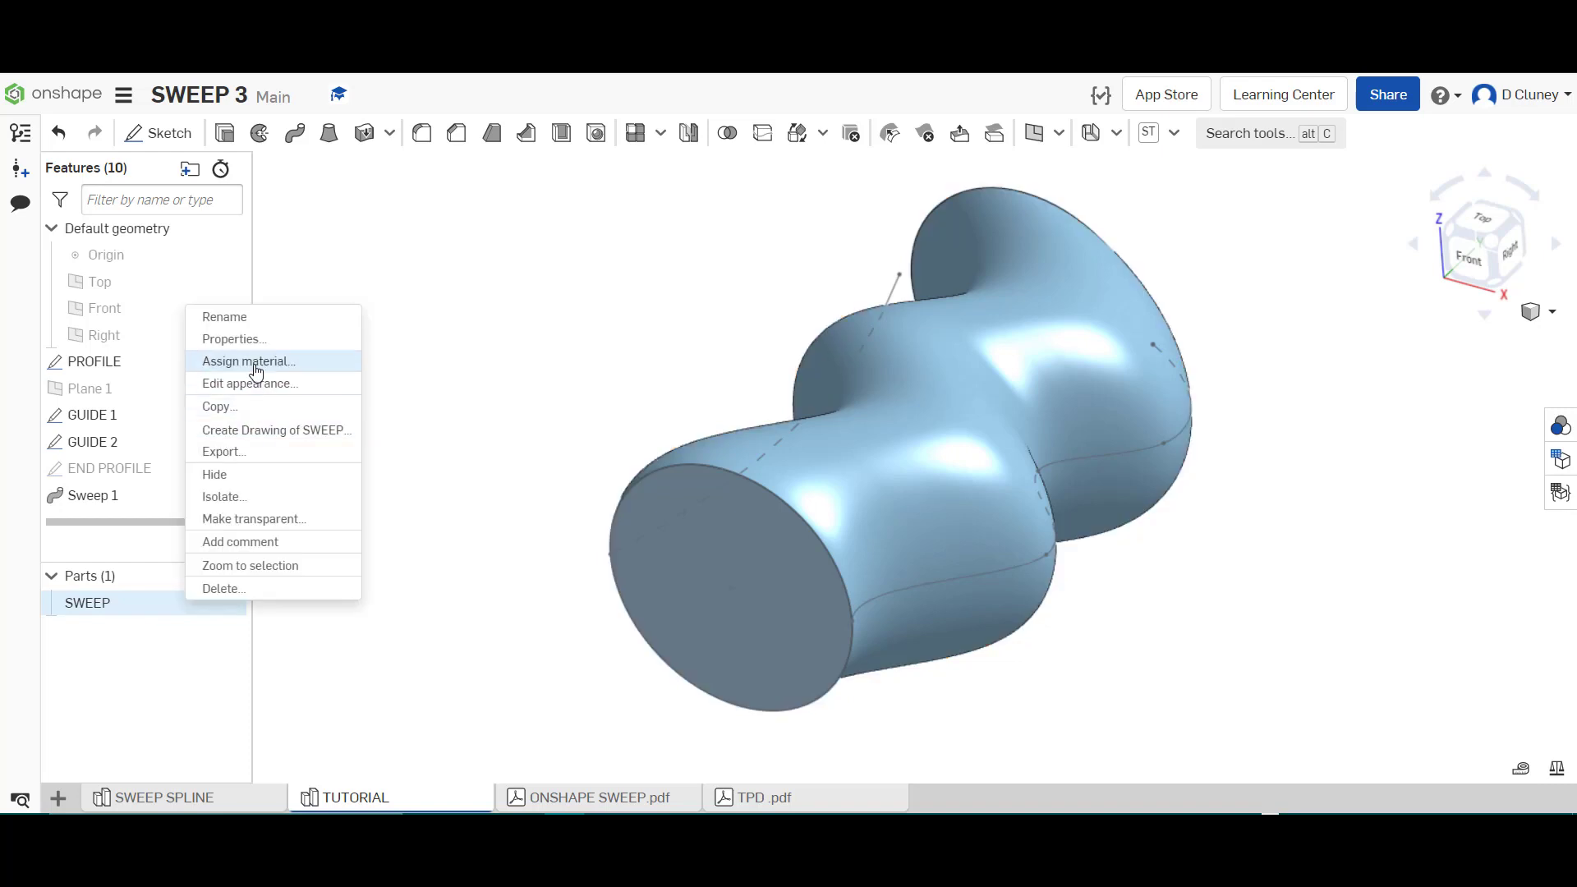
{"action": "left_click", "coordinate": [249, 362]}
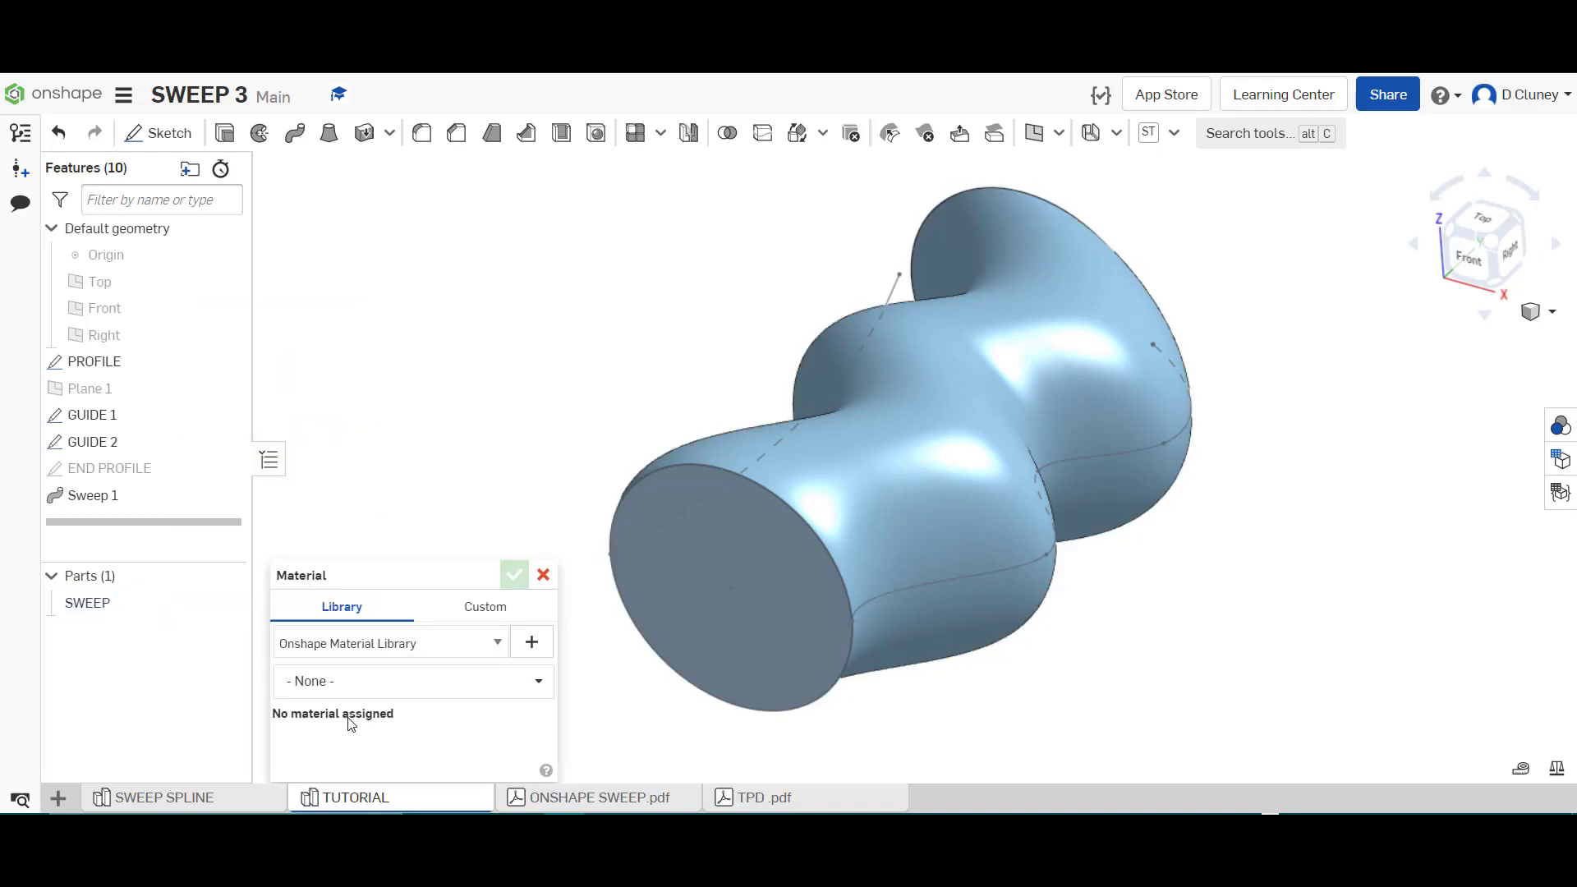
{"action": "left_click", "coordinate": [362, 683]}
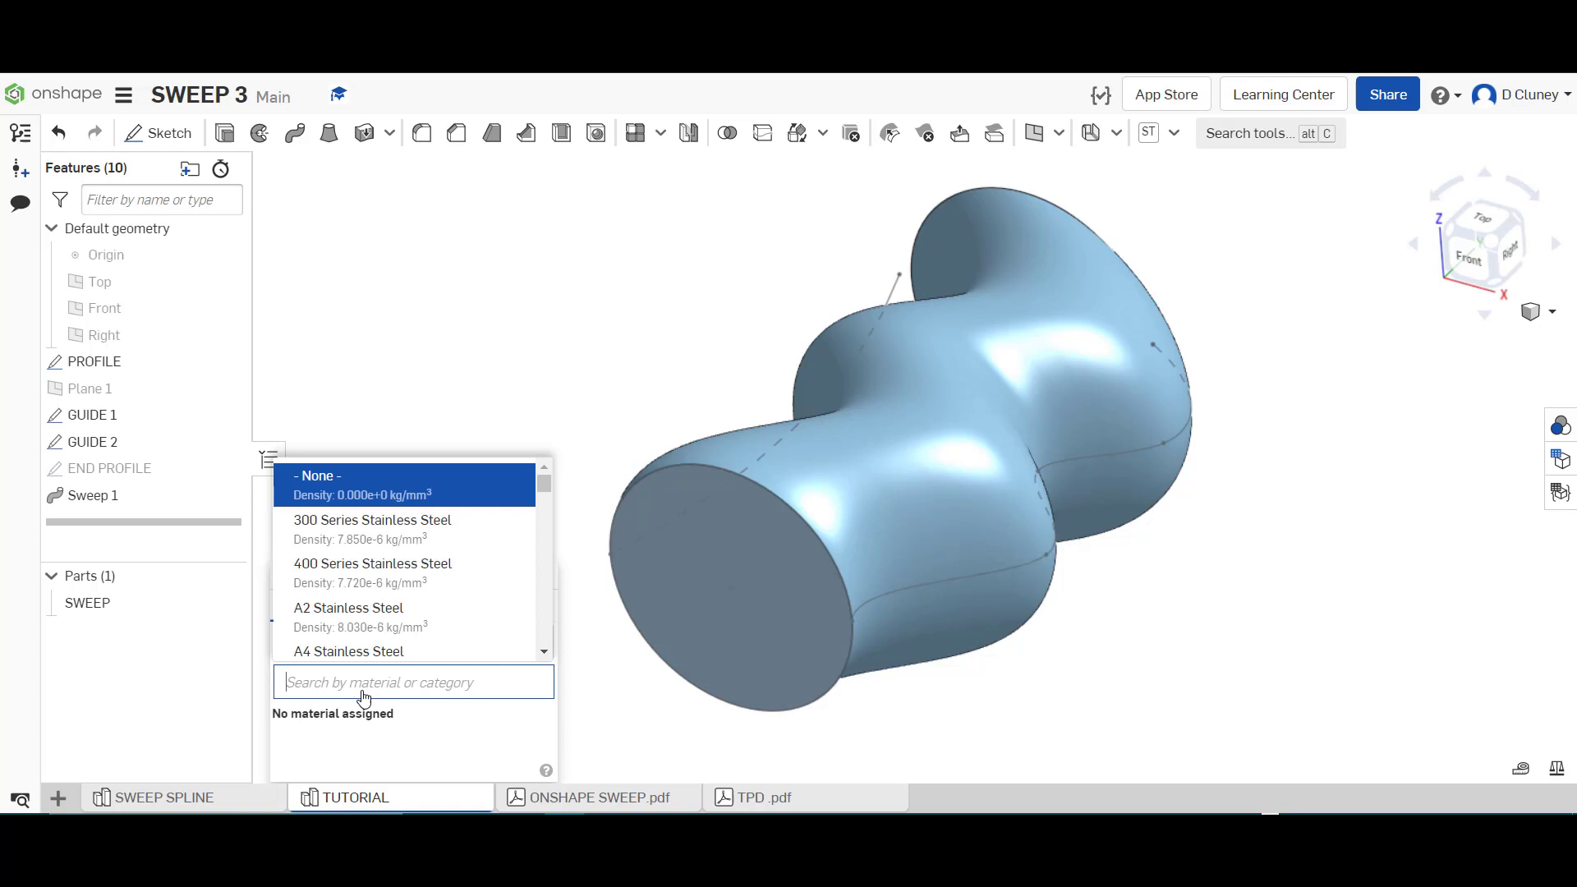
{"action": "type", "text": "ANBS"}
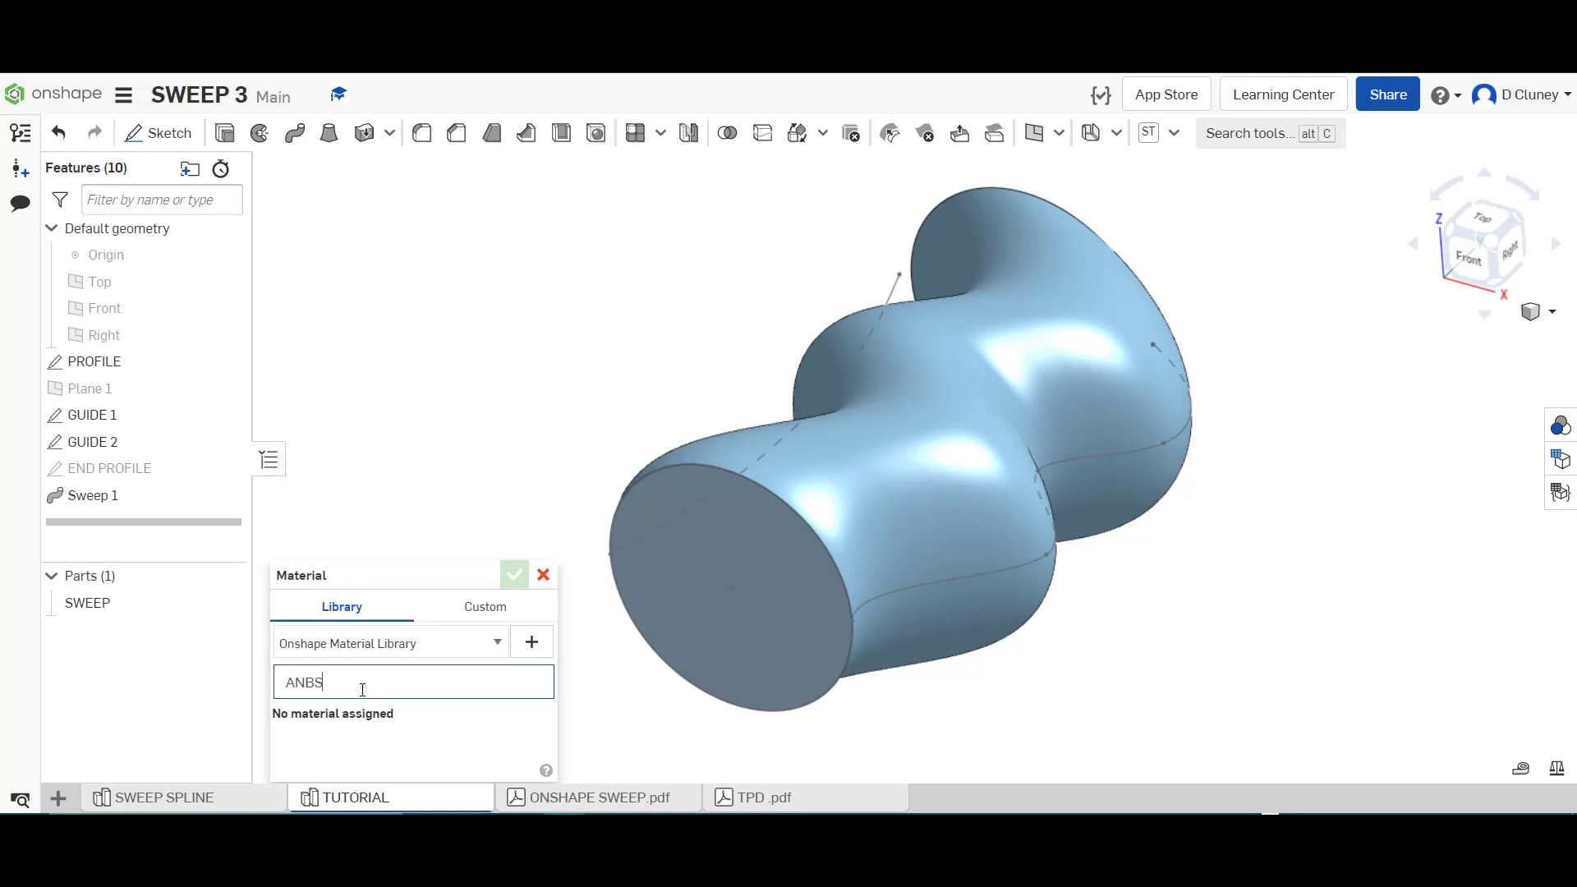
{"action": "key", "text": "BackSpace"}
{"action": "key", "text": "BackSpace"}
{"action": "key", "text": "BackSpace"}
{"action": "type", "text": "BS"}
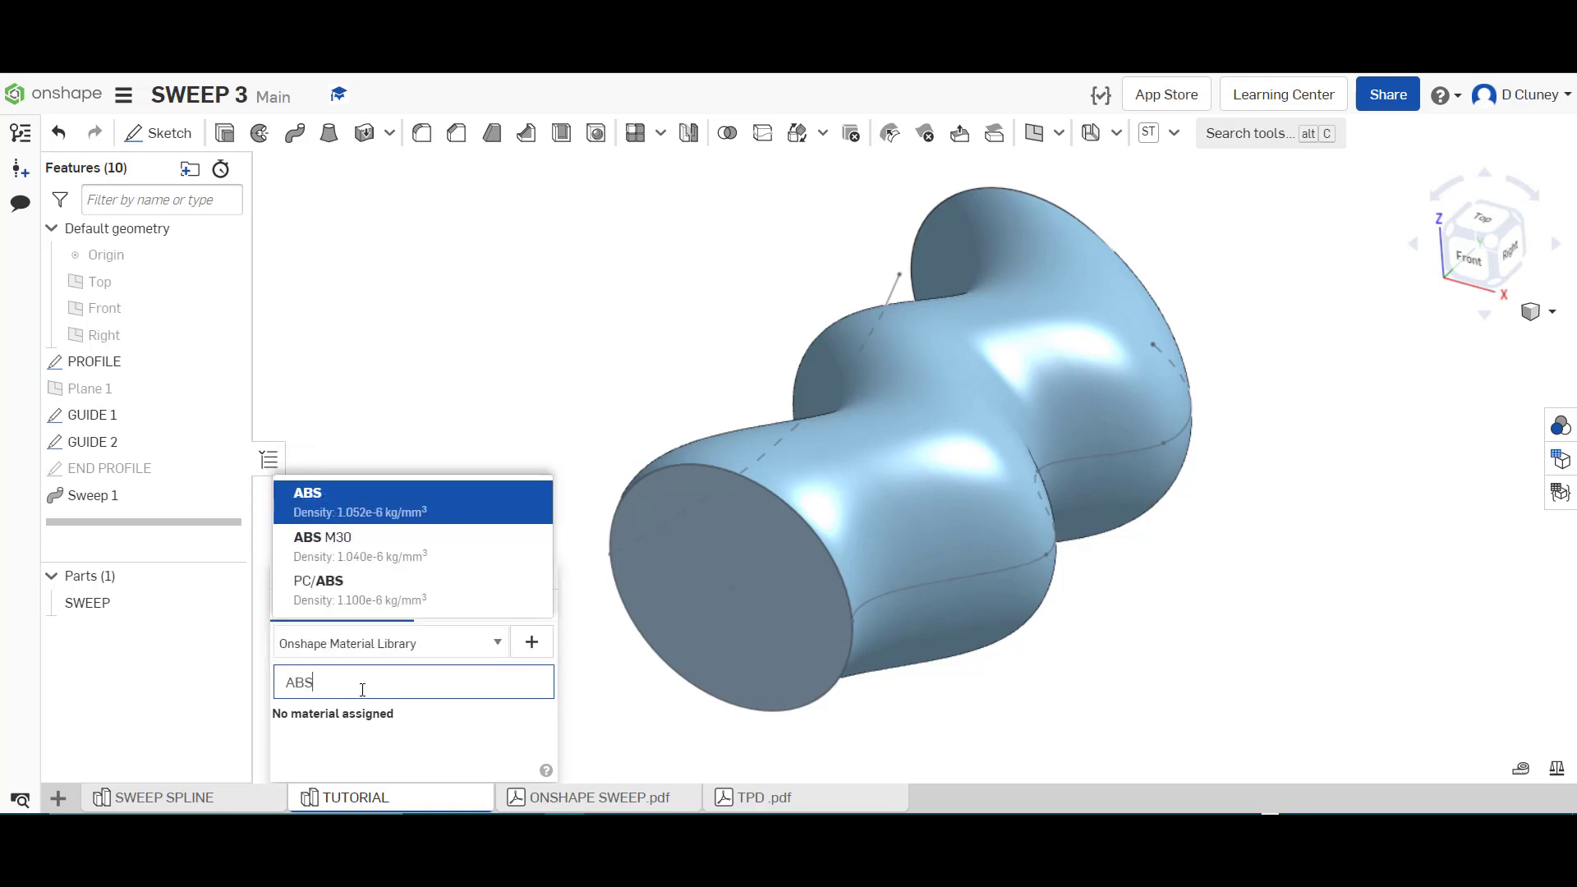
{"action": "left_click", "coordinate": [445, 557]}
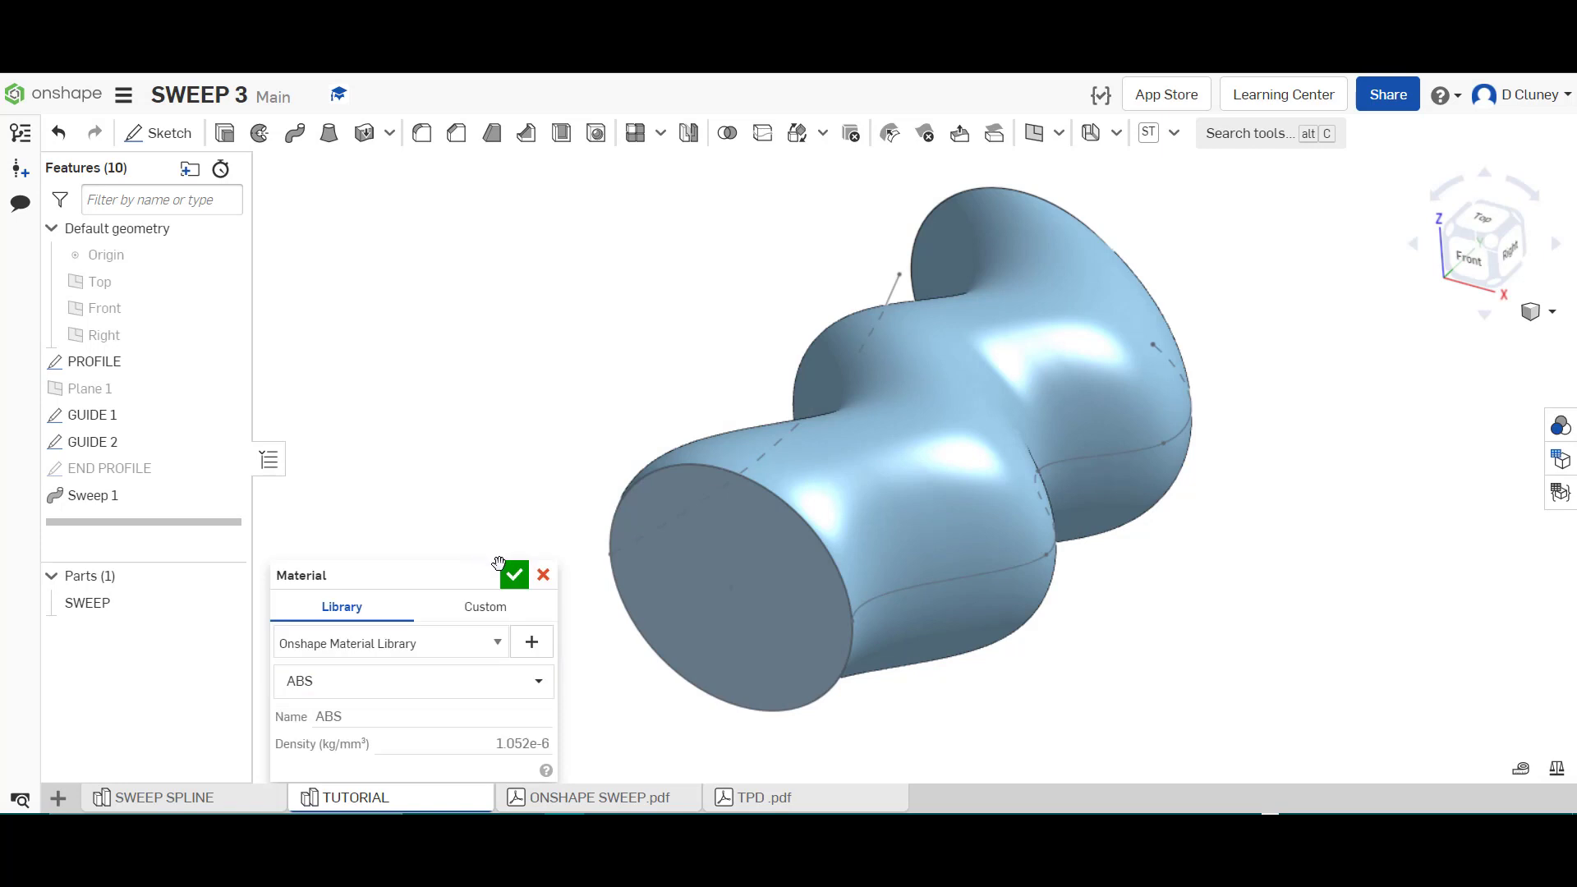
{"action": "key", "text": "Return"}
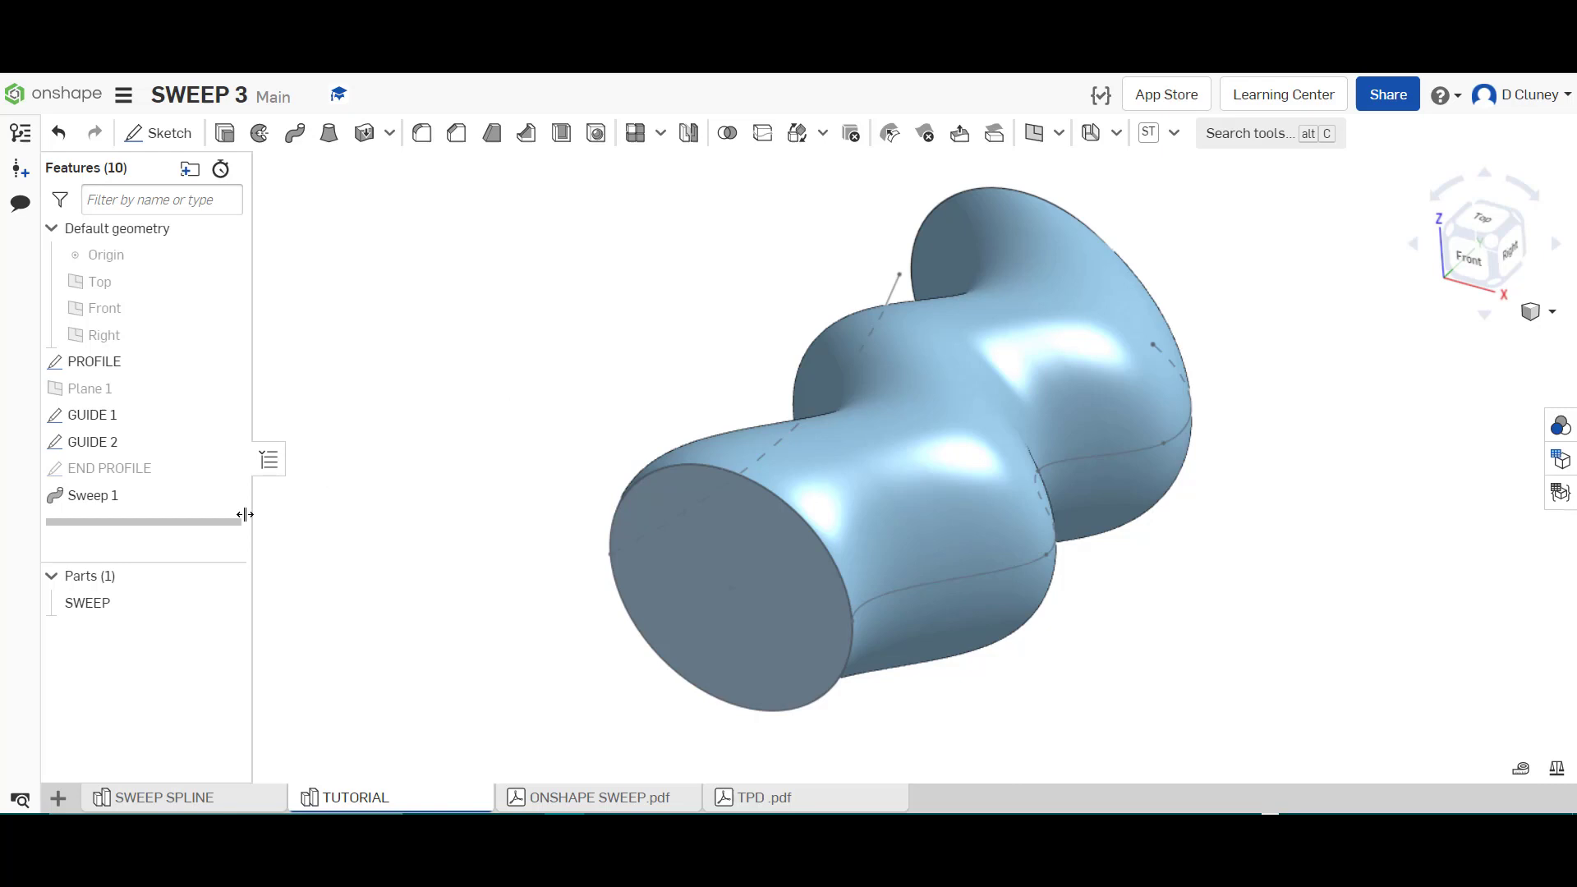
{"action": "left_click", "coordinate": [225, 602]}
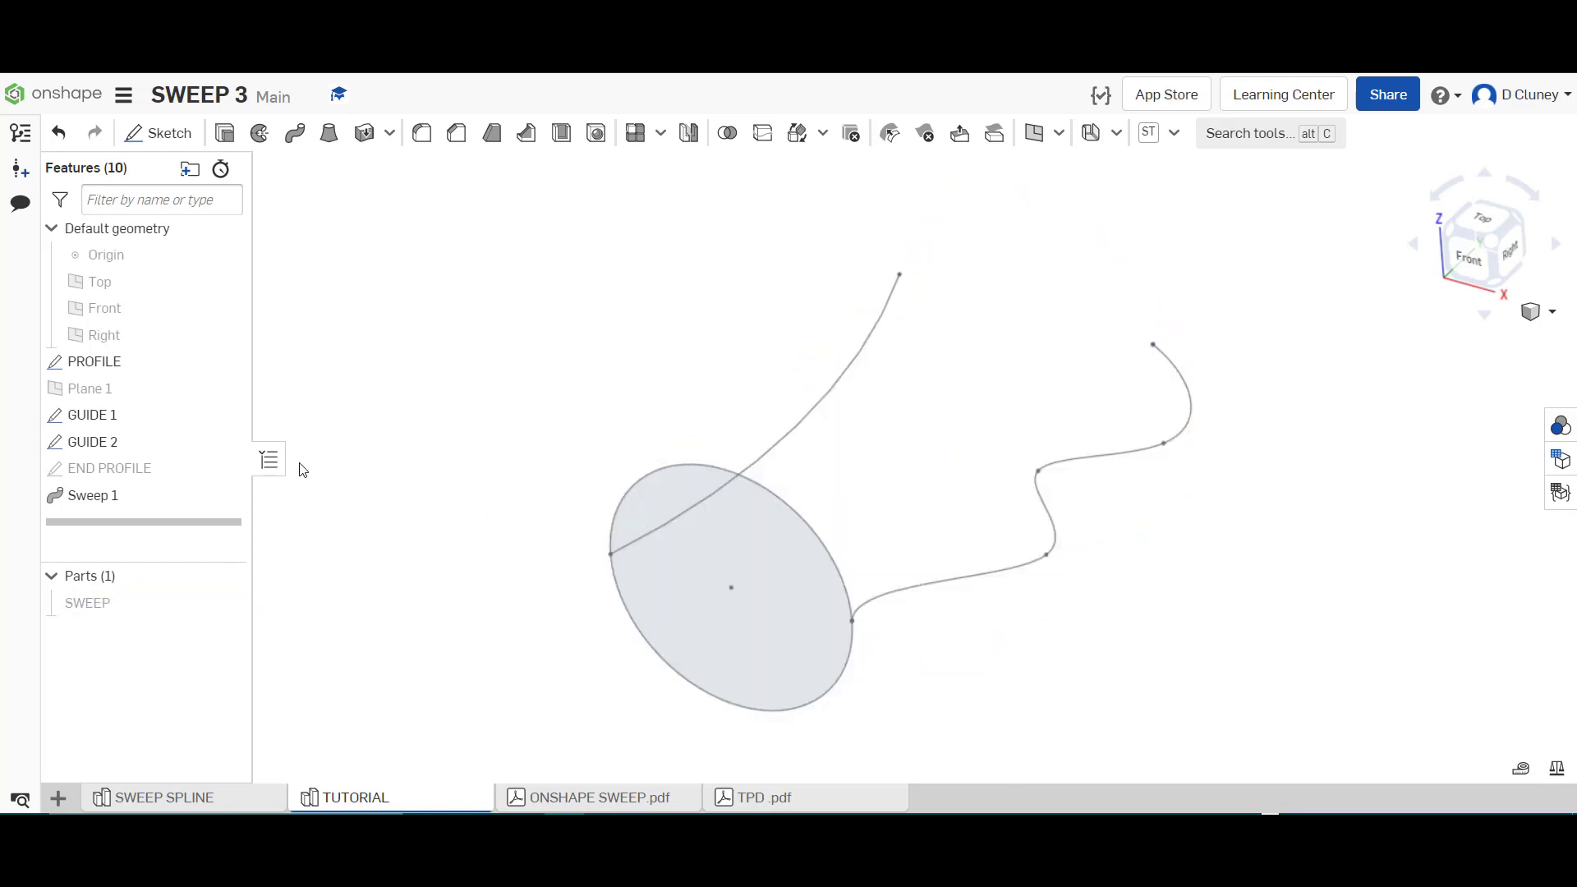
{"action": "left_click", "coordinate": [225, 469]}
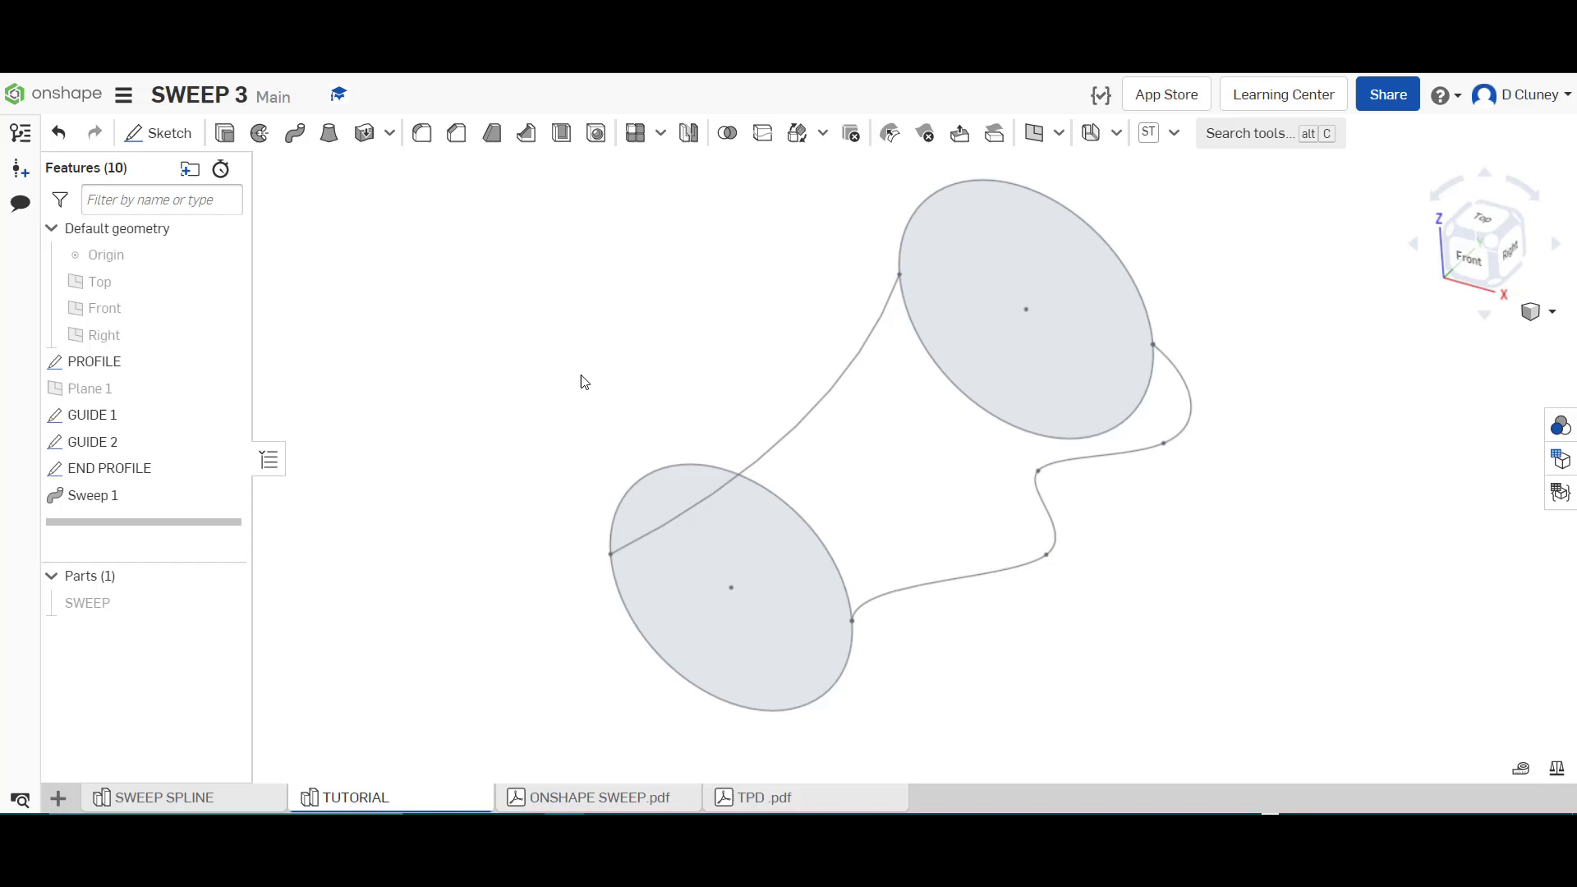
{"action": "key", "text": "Left"}
{"action": "key", "text": "Left"}
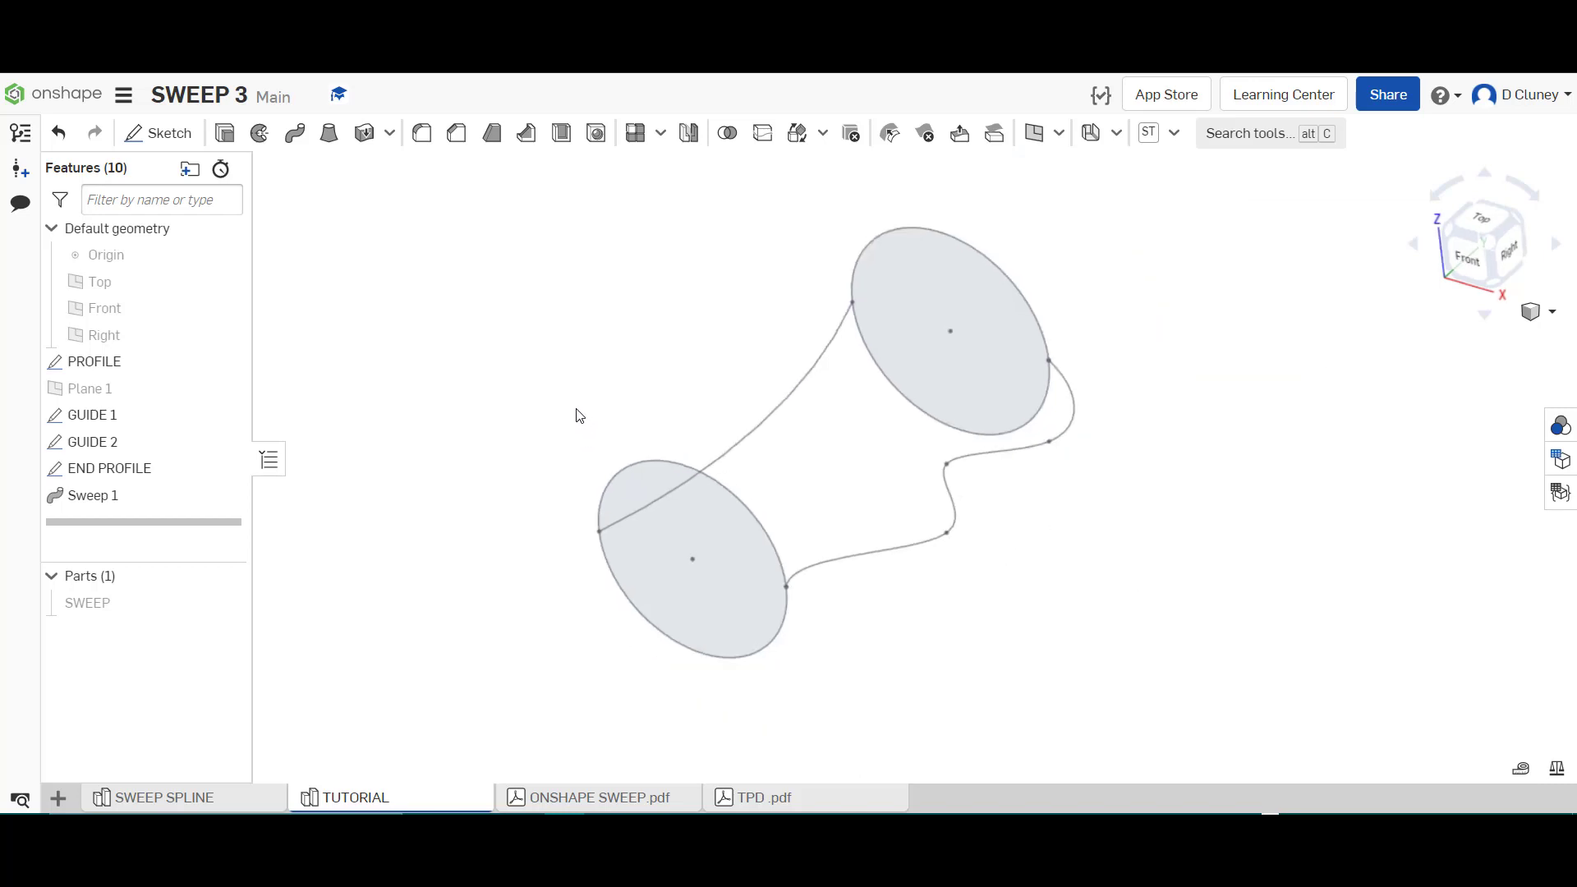
{"action": "mouse_move", "coordinate": [122, 396]}
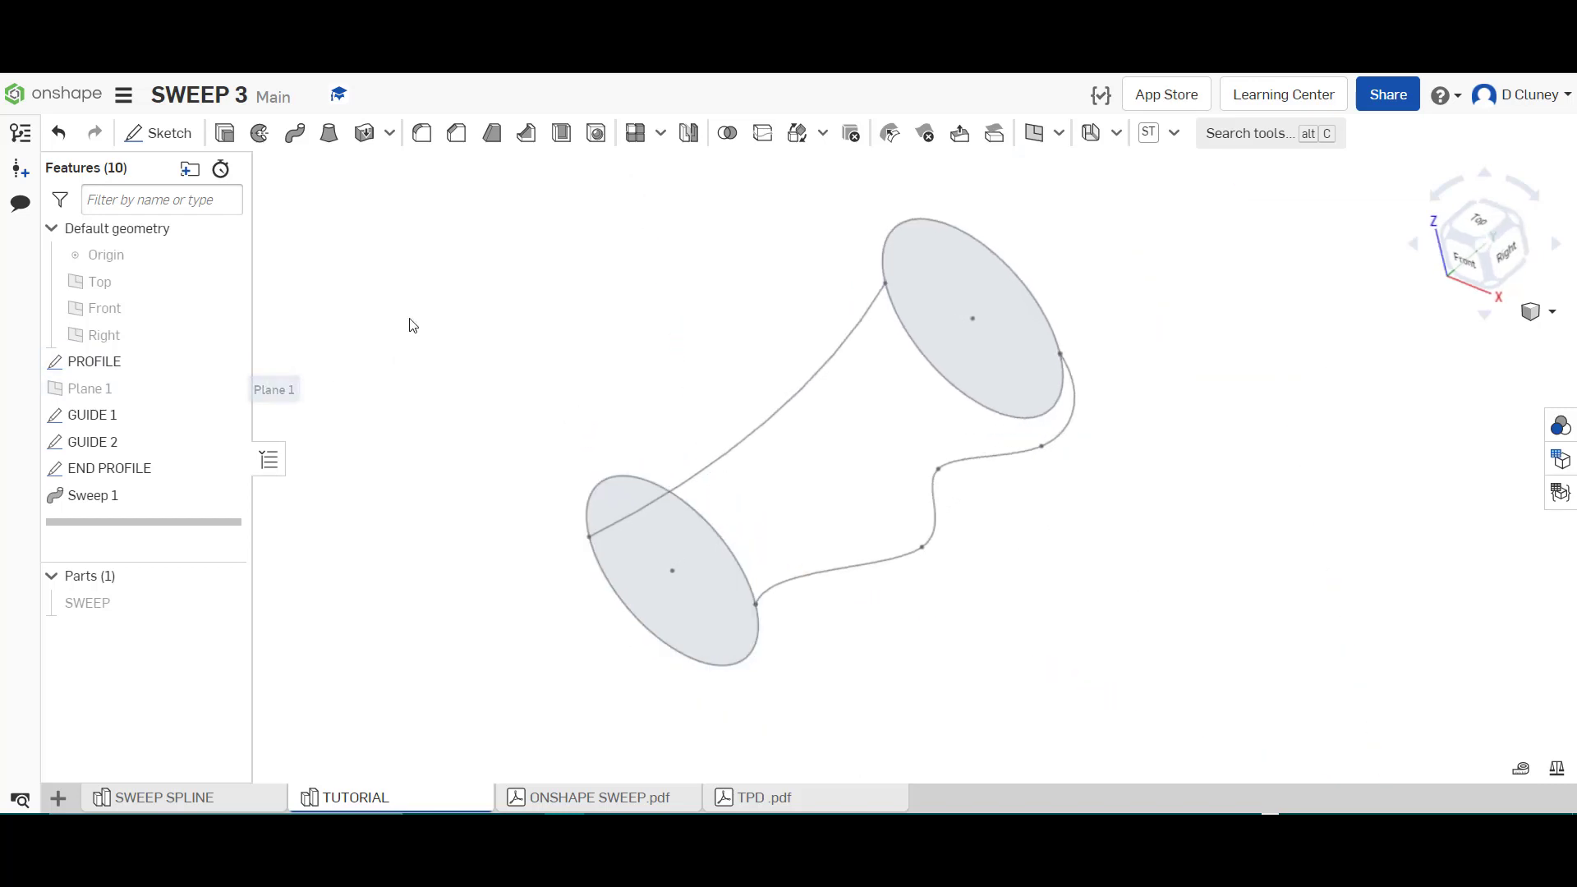
{"action": "mouse_move", "coordinate": [236, 282]}
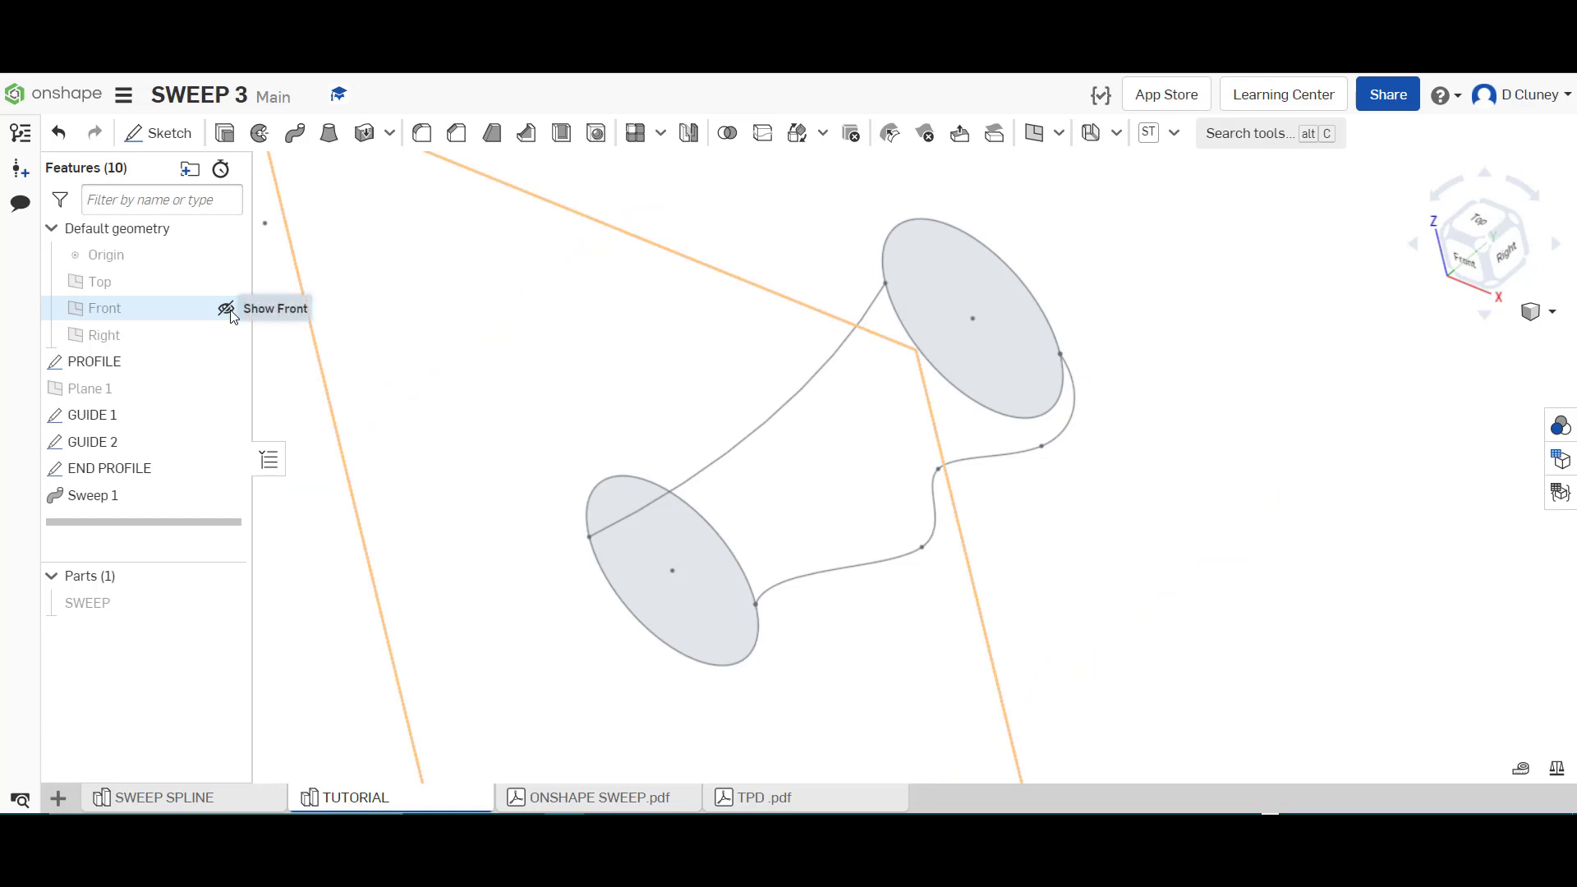
{"action": "left_click", "coordinate": [225, 308]}
{"action": "scroll", "coordinate": [479, 413], "scroll_direction": "up", "scroll_amount": 2}
{"action": "scroll", "coordinate": [478, 413], "scroll_direction": "down", "scroll_amount": 3}
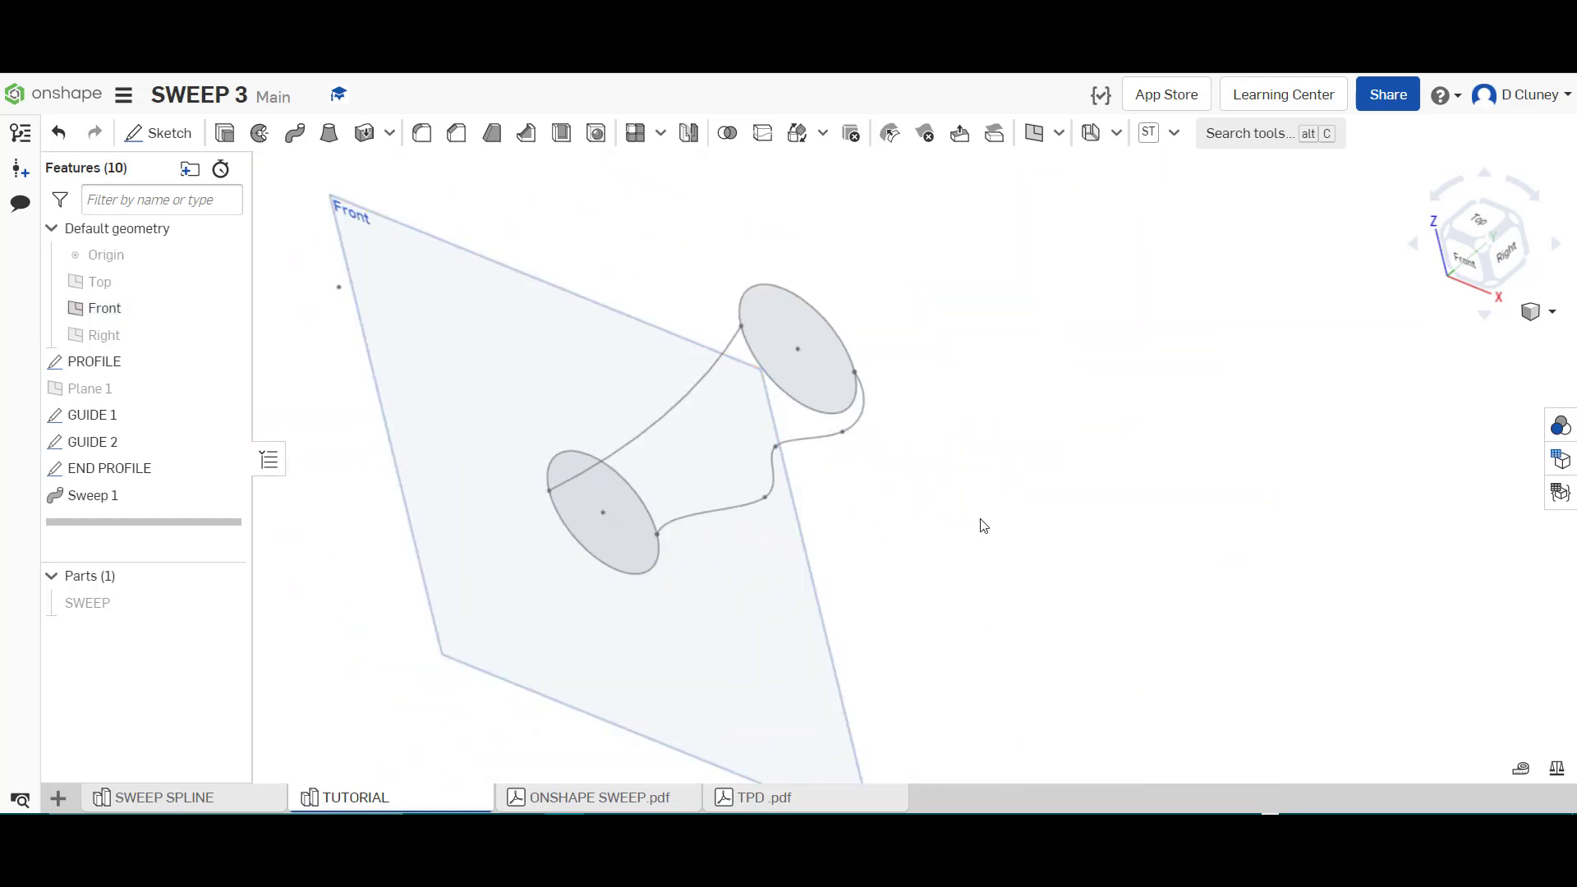
{"action": "mouse_move", "coordinate": [983, 525]}
{"action": "right_mouse_down"}
{"action": "mouse_move", "coordinate": [933, 545]}
{"action": "mouse_move", "coordinate": [986, 510]}
{"action": "right_mouse_up"}
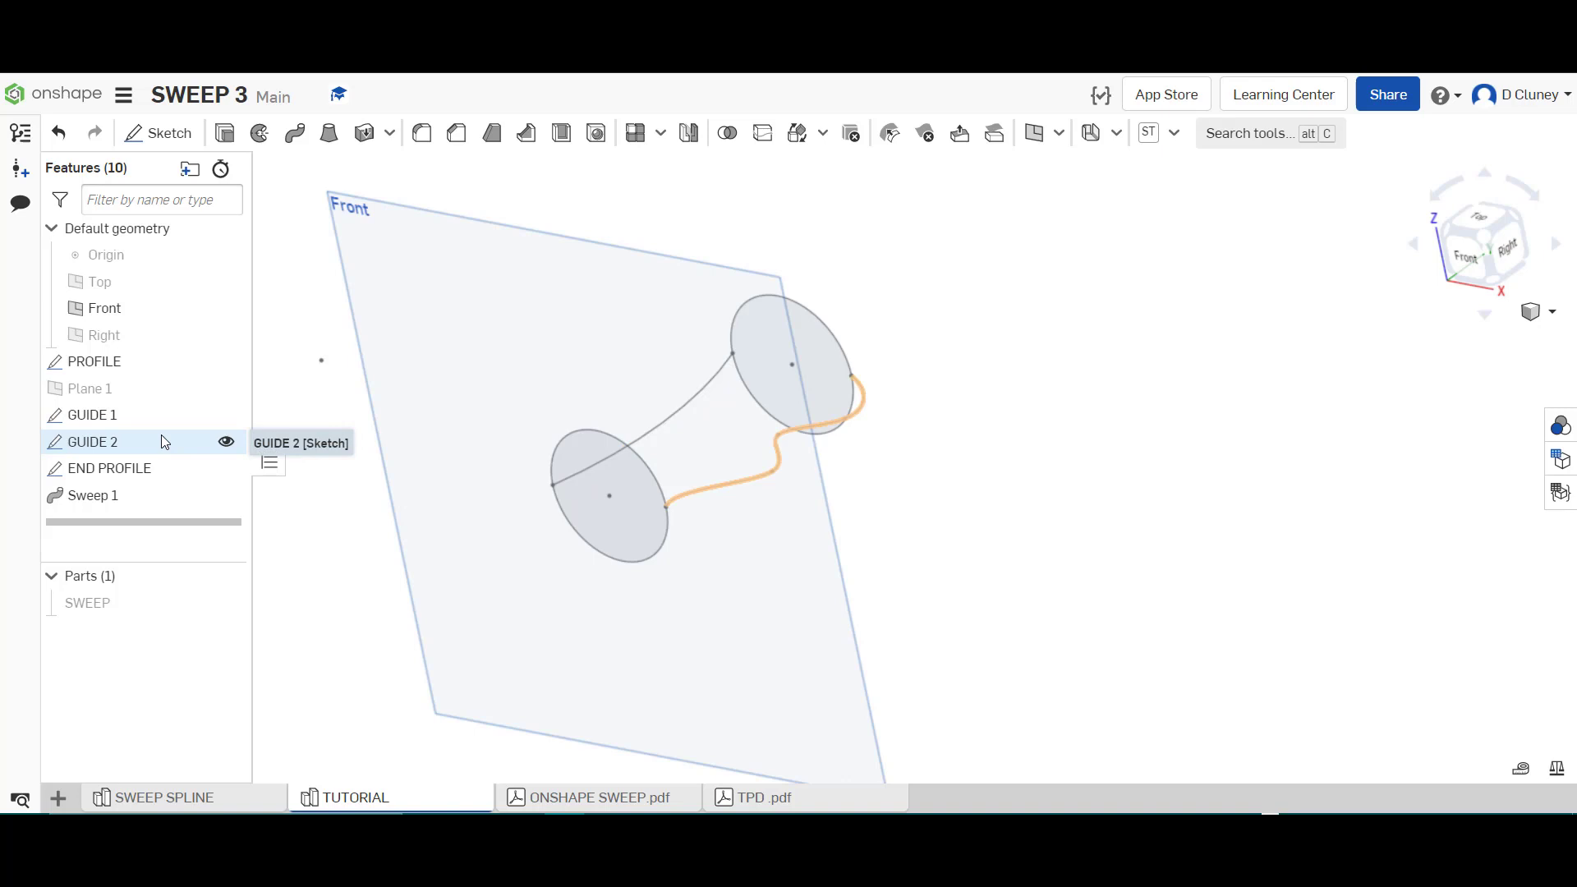
{"action": "left_click", "coordinate": [226, 389]}
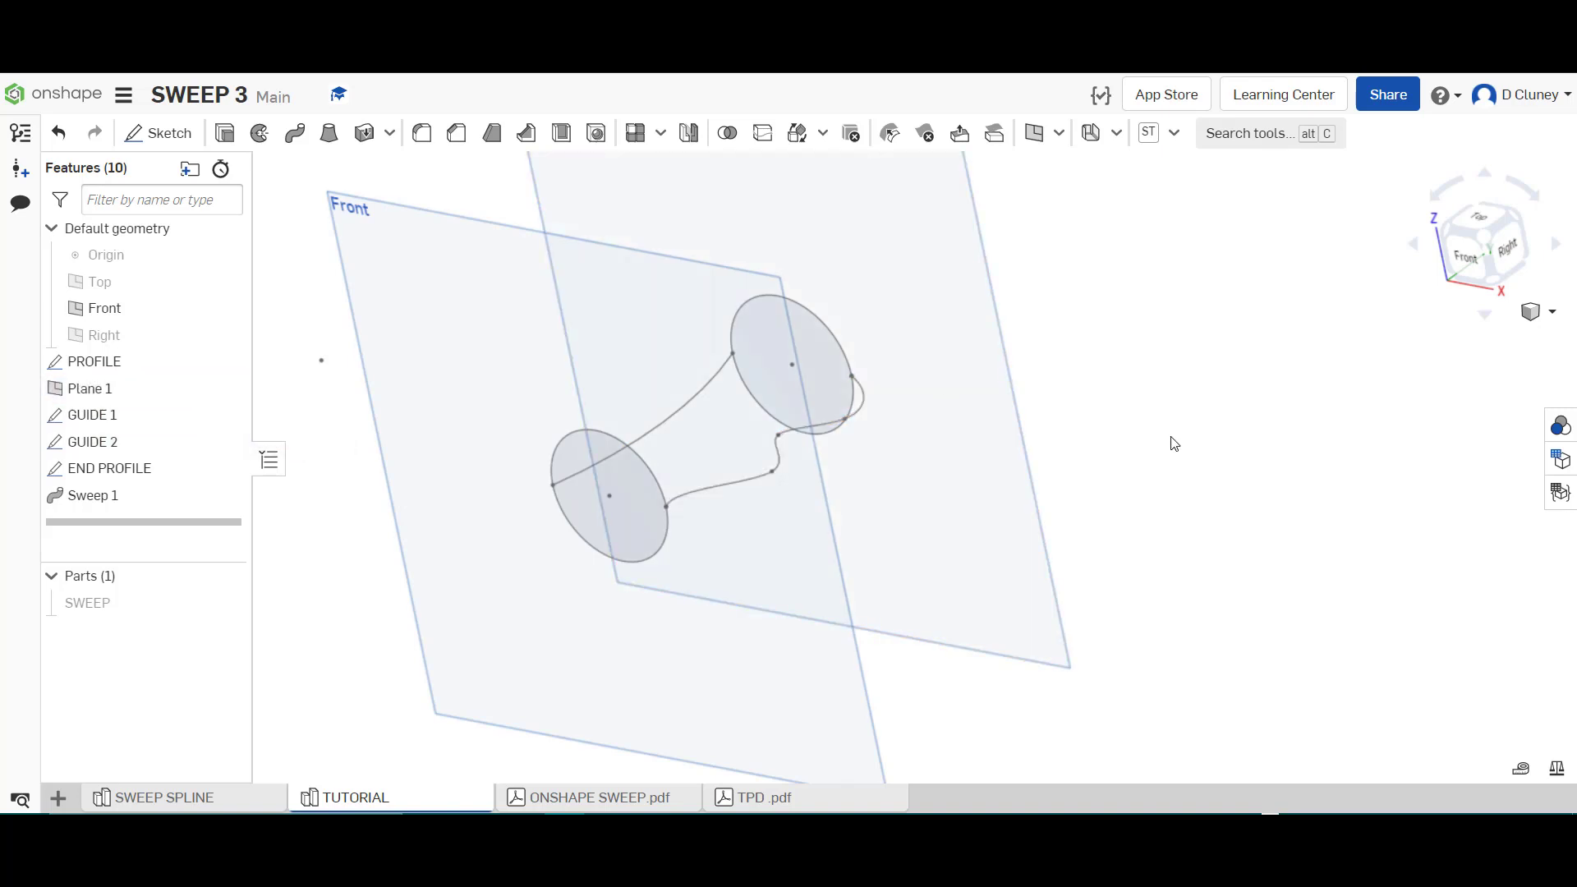
{"action": "mouse_move", "coordinate": [1176, 444]}
{"action": "right_mouse_down"}
{"action": "mouse_move", "coordinate": [1136, 460]}
{"action": "mouse_move", "coordinate": [1187, 450]}
{"action": "right_mouse_up"}
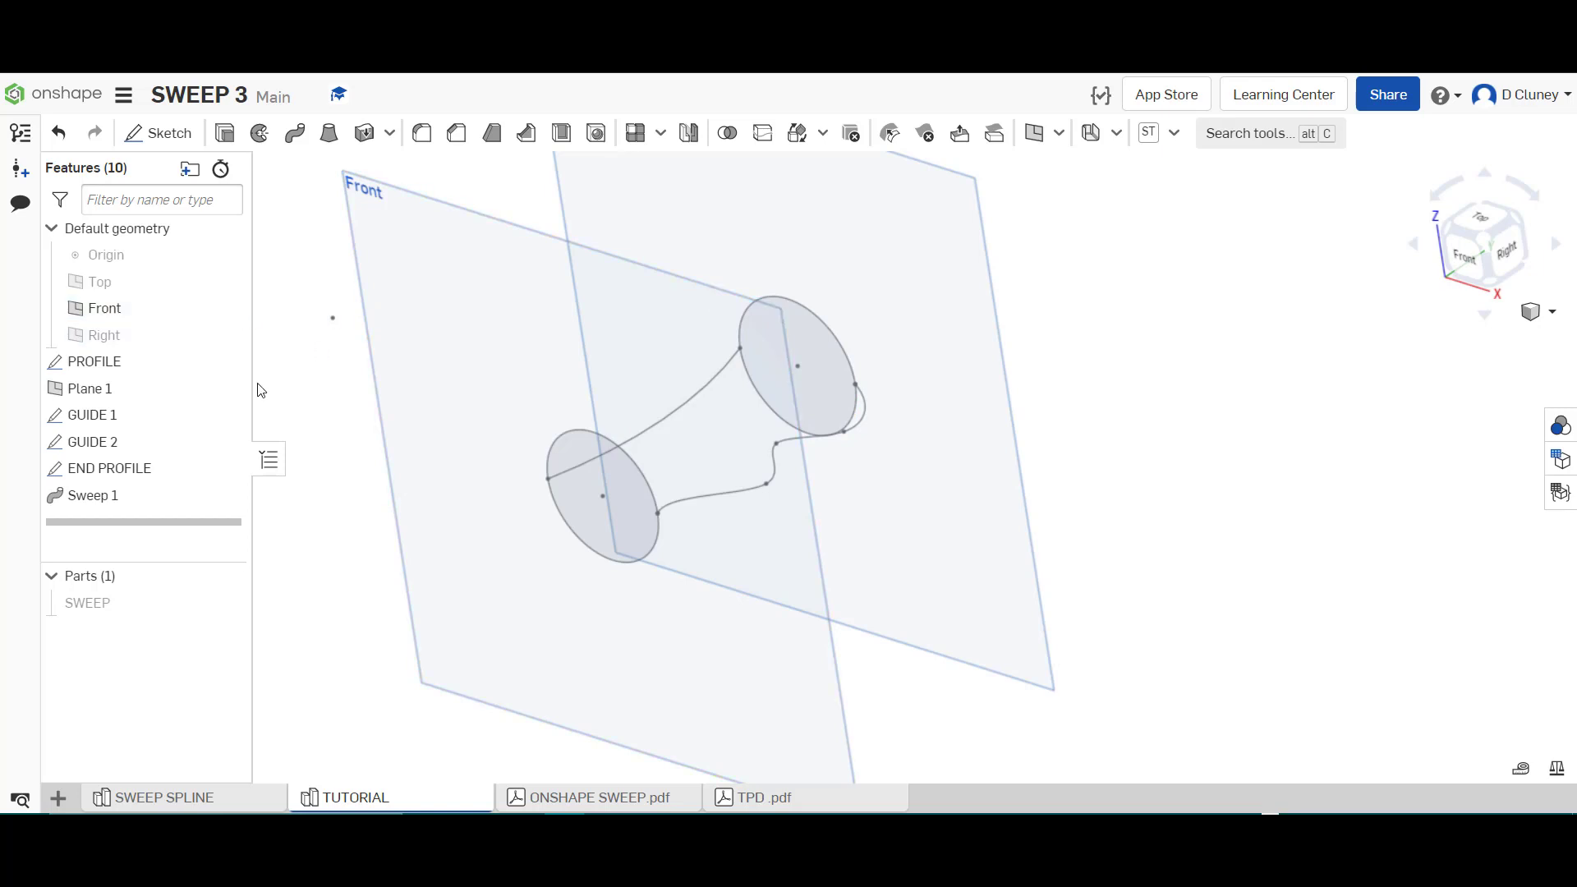
{"action": "left_click", "coordinate": [226, 389]}
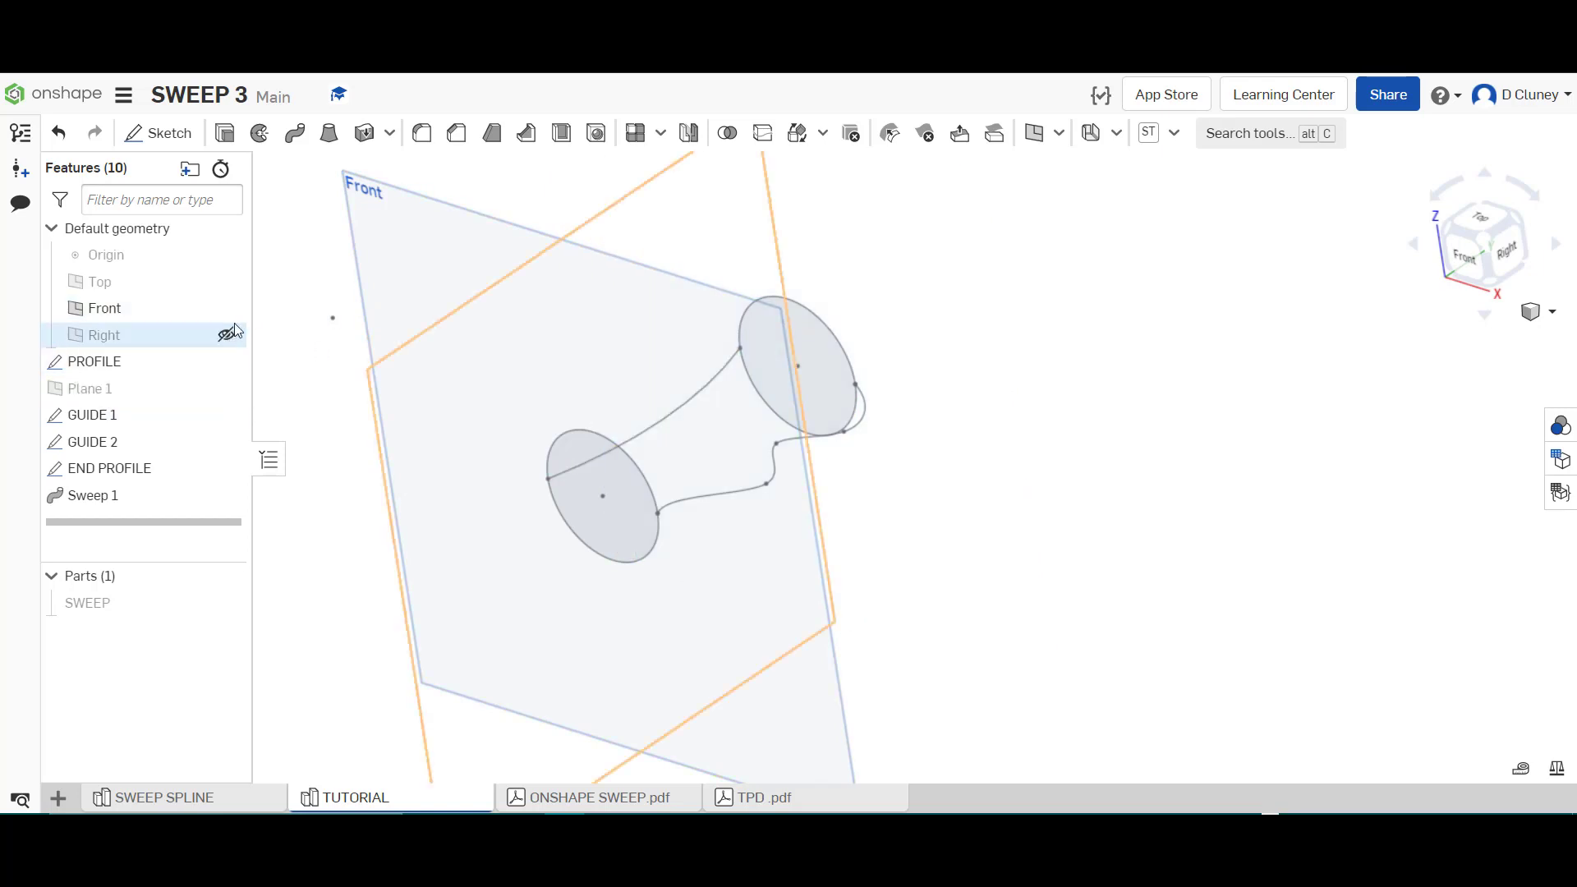
{"action": "left_click", "coordinate": [226, 309]}
{"action": "scroll", "coordinate": [816, 384], "scroll_direction": "down", "scroll_amount": 3}
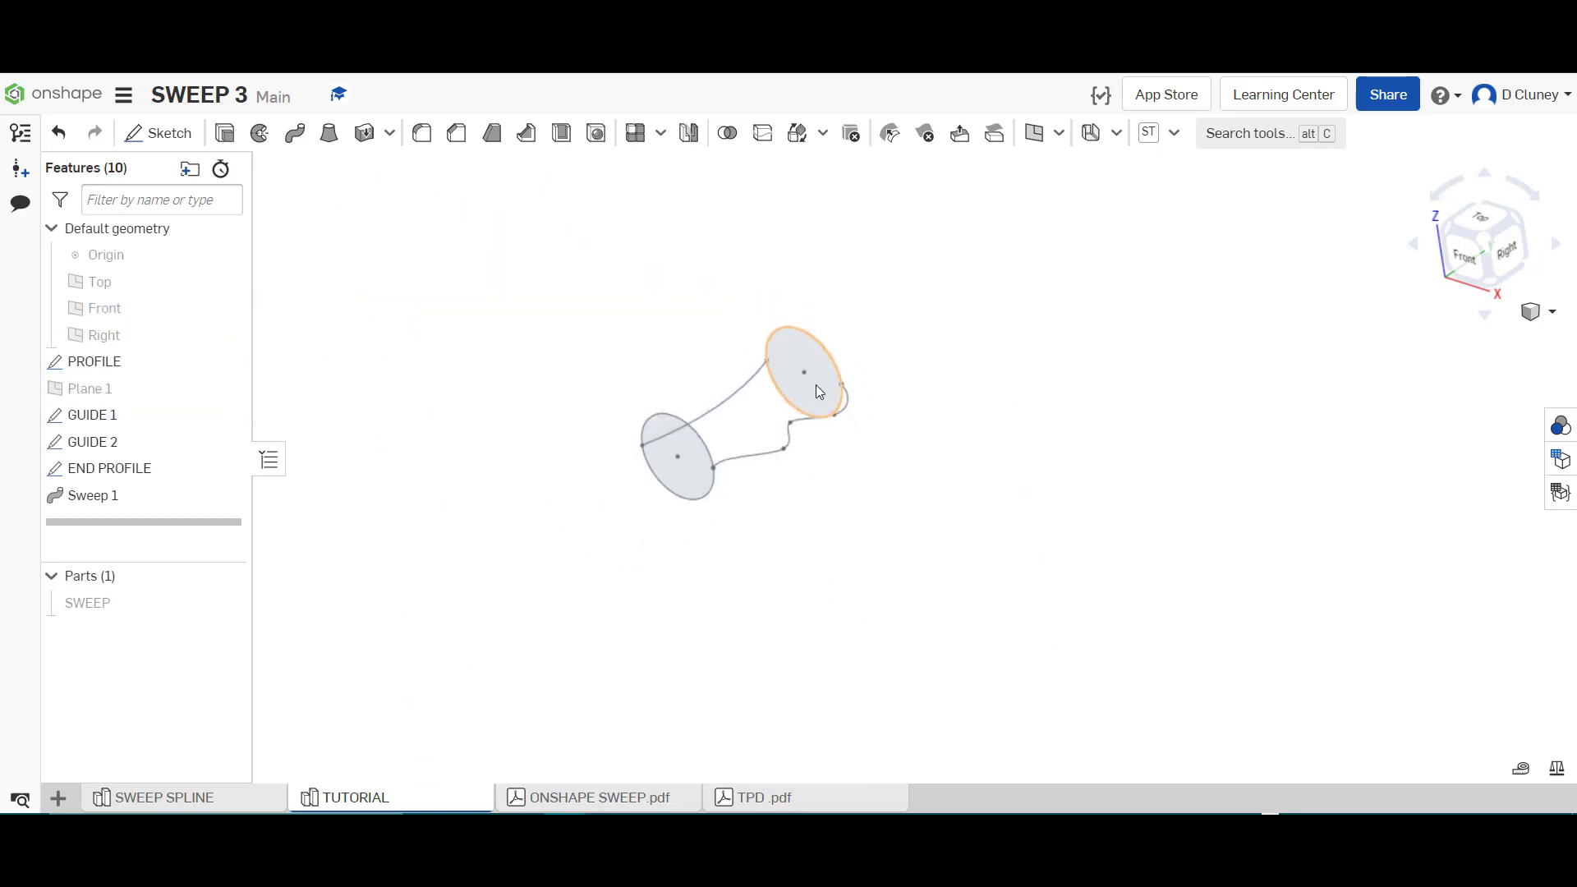
{"action": "scroll", "coordinate": [816, 384], "scroll_direction": "up", "scroll_amount": 5}
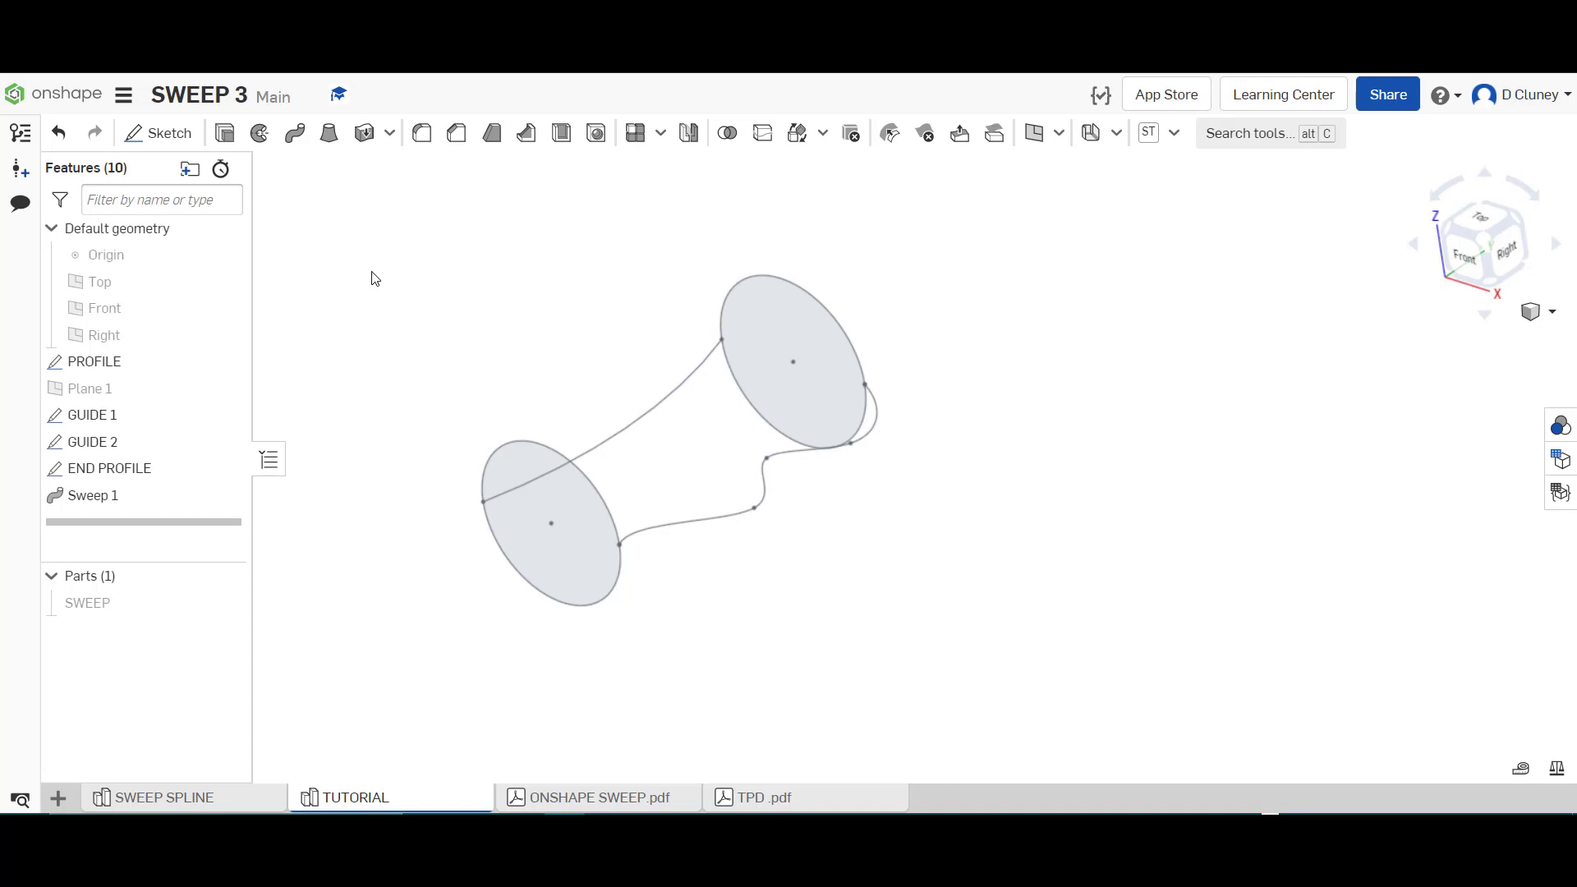
Step: Loft from the lower PROFILE circle to the upper END PROFILE circle
{"action": "left_click", "coordinate": [331, 139]}
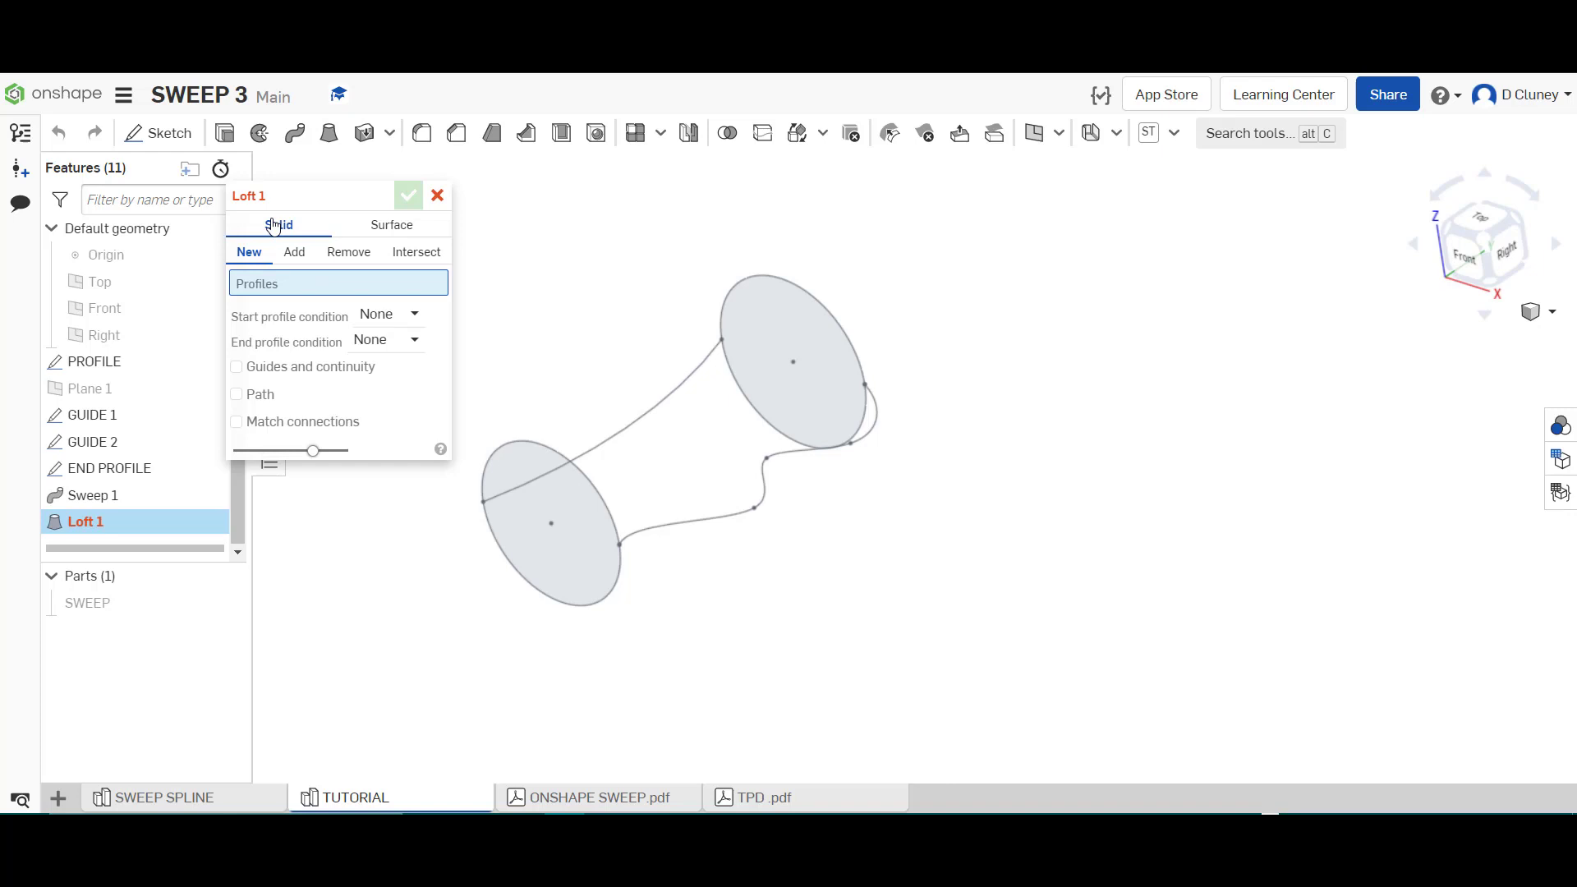
{"action": "left_click", "coordinate": [542, 453]}
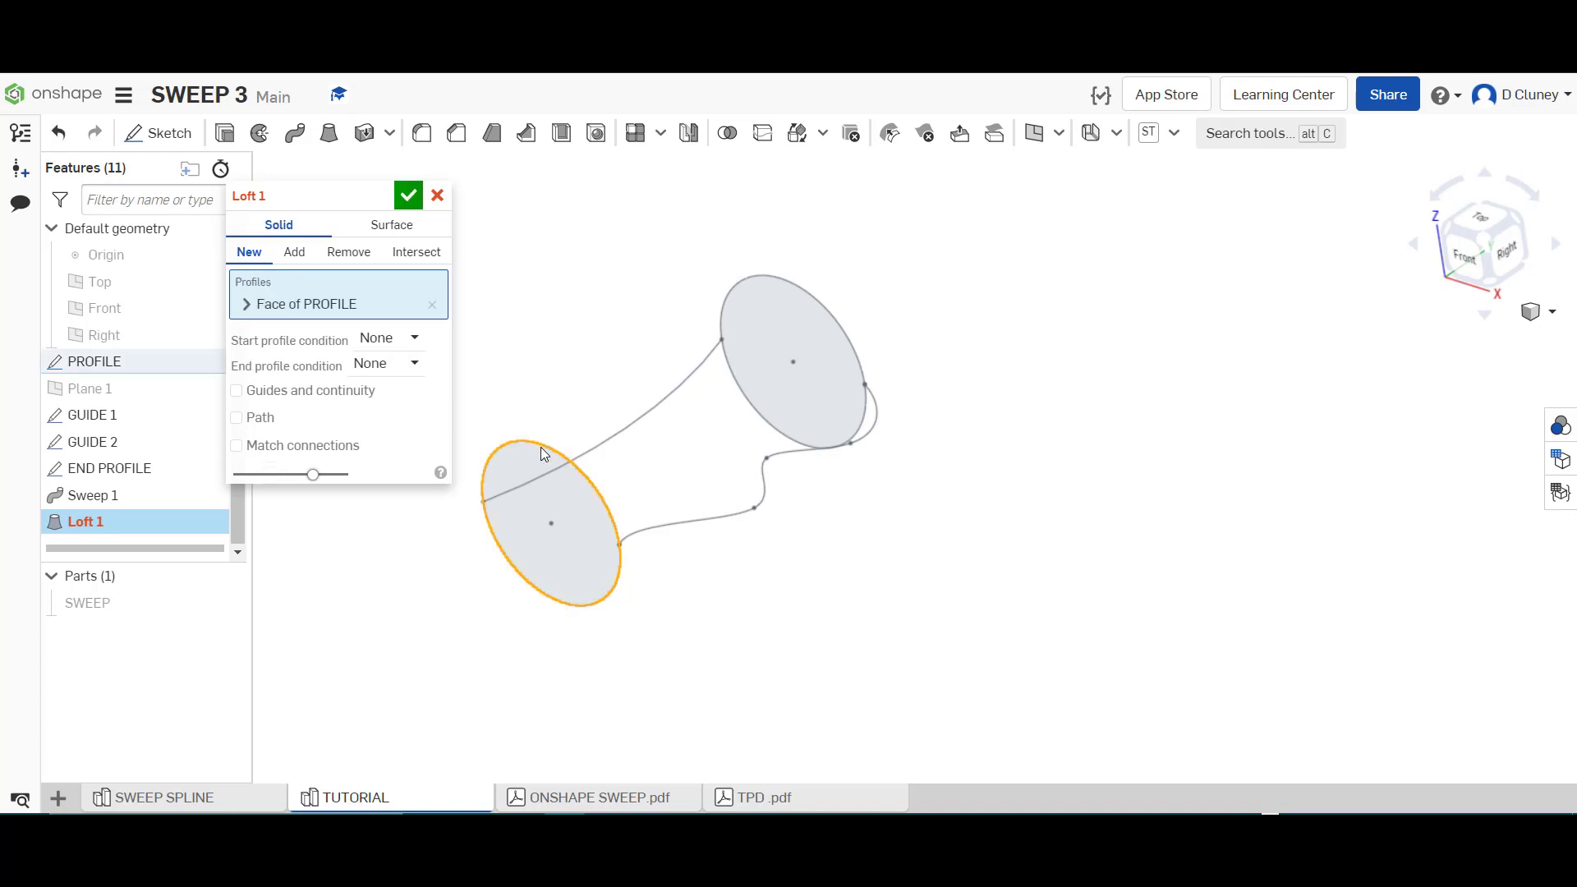
{"action": "left_click", "coordinate": [789, 296]}
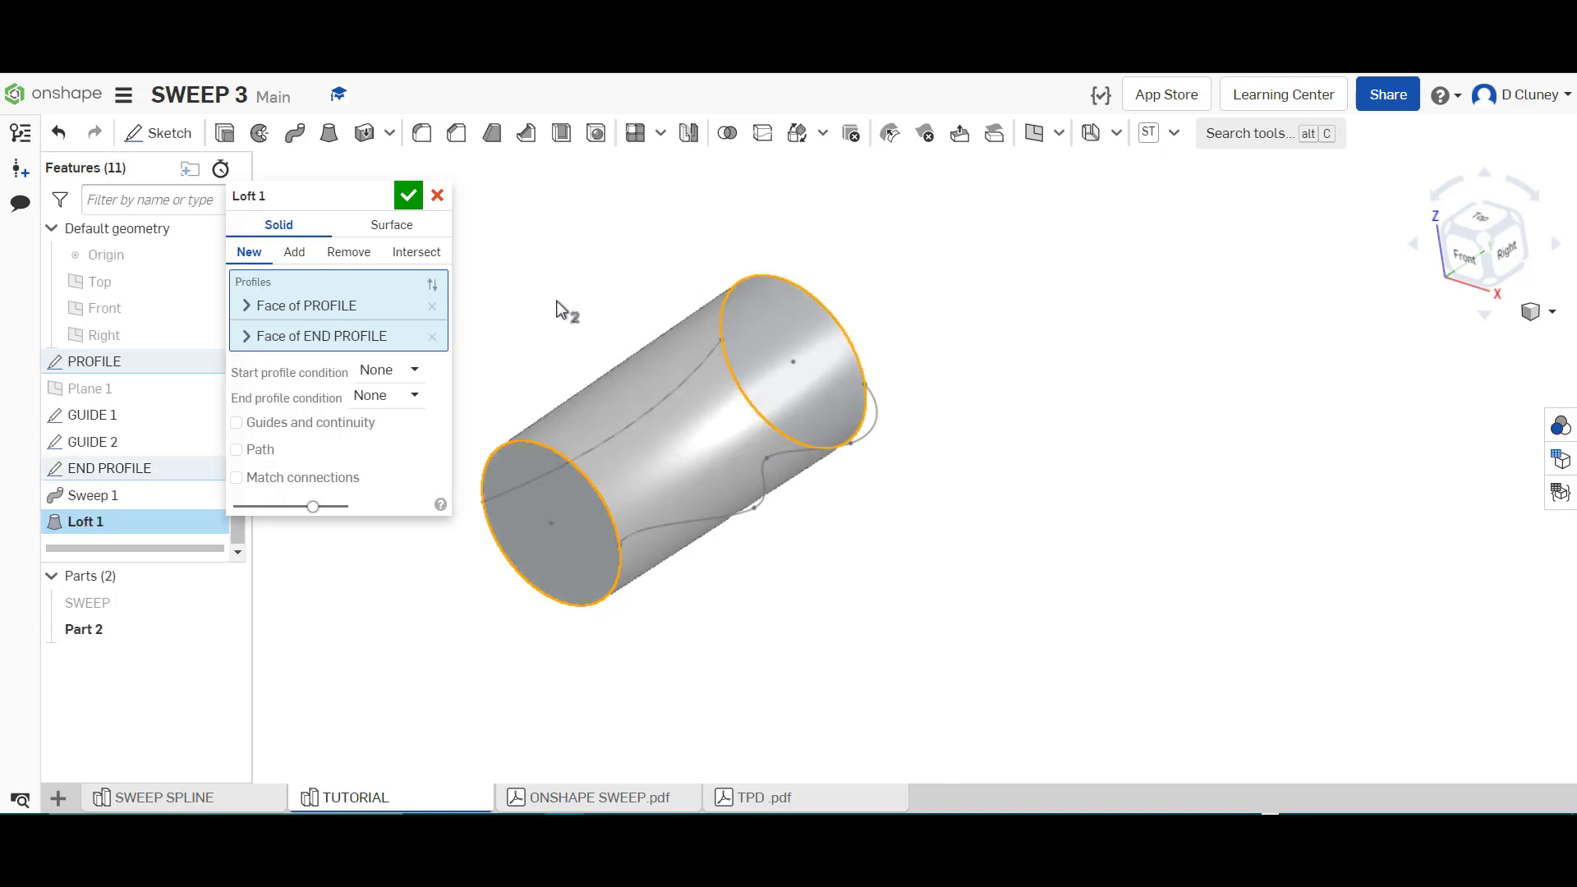
{"action": "mouse_move", "coordinate": [556, 268]}
{"action": "right_mouse_down"}
{"action": "mouse_move", "coordinate": [578, 271]}
{"action": "mouse_move", "coordinate": [586, 371]}
{"action": "mouse_move", "coordinate": [563, 254]}
{"action": "right_mouse_up"}
Step: Add GUIDE 2 and GUIDE 1 as loft guide curves, checking the preview from Top
{"action": "left_click", "coordinate": [332, 427]}
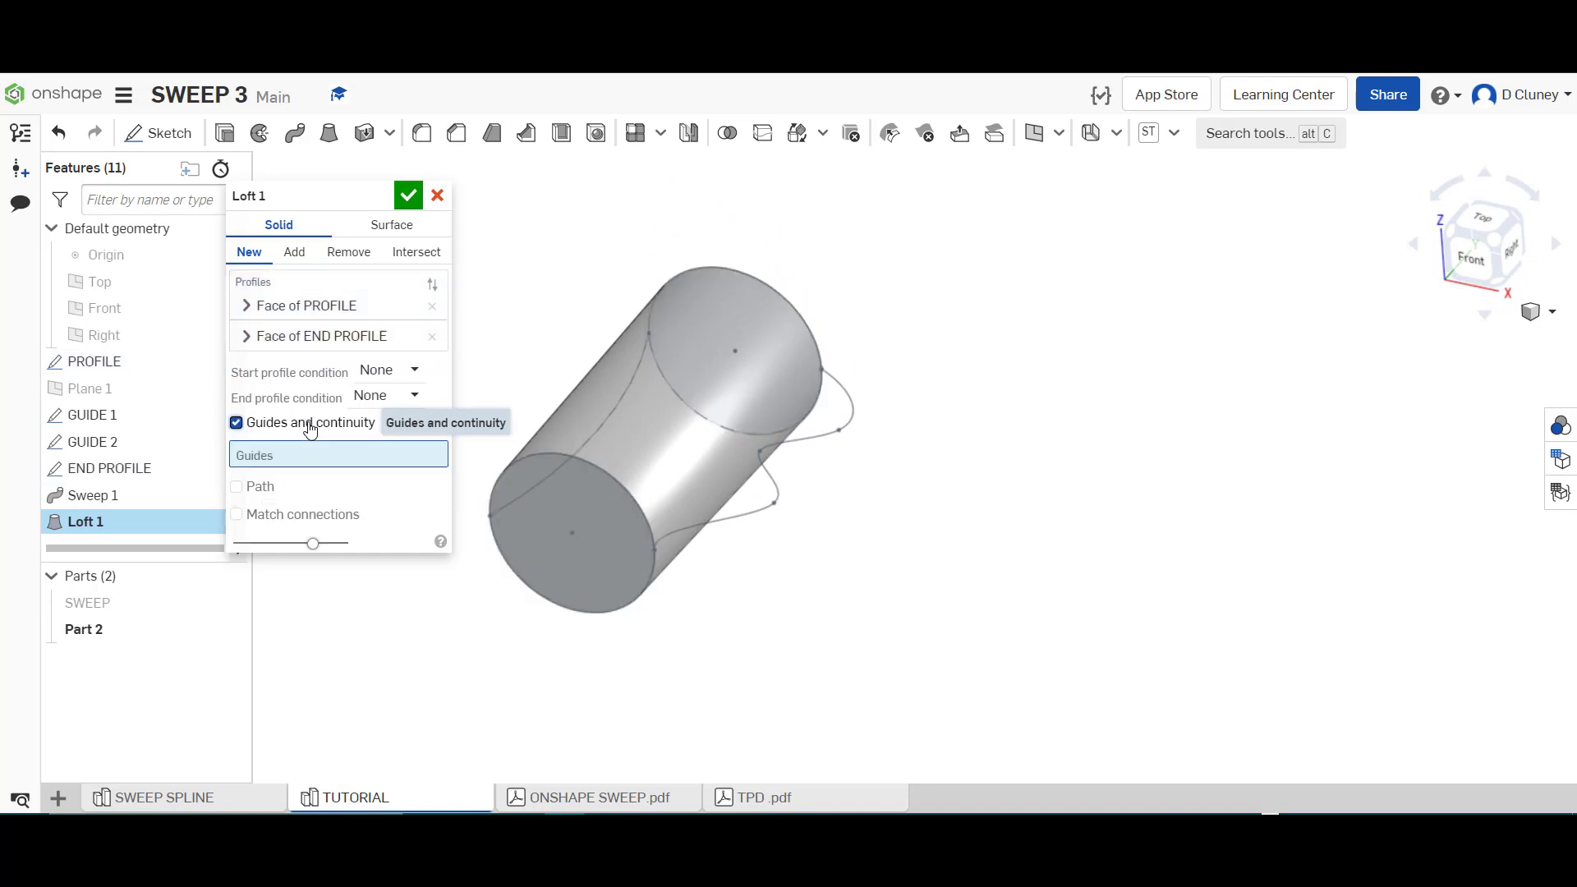
{"action": "left_click", "coordinate": [850, 398]}
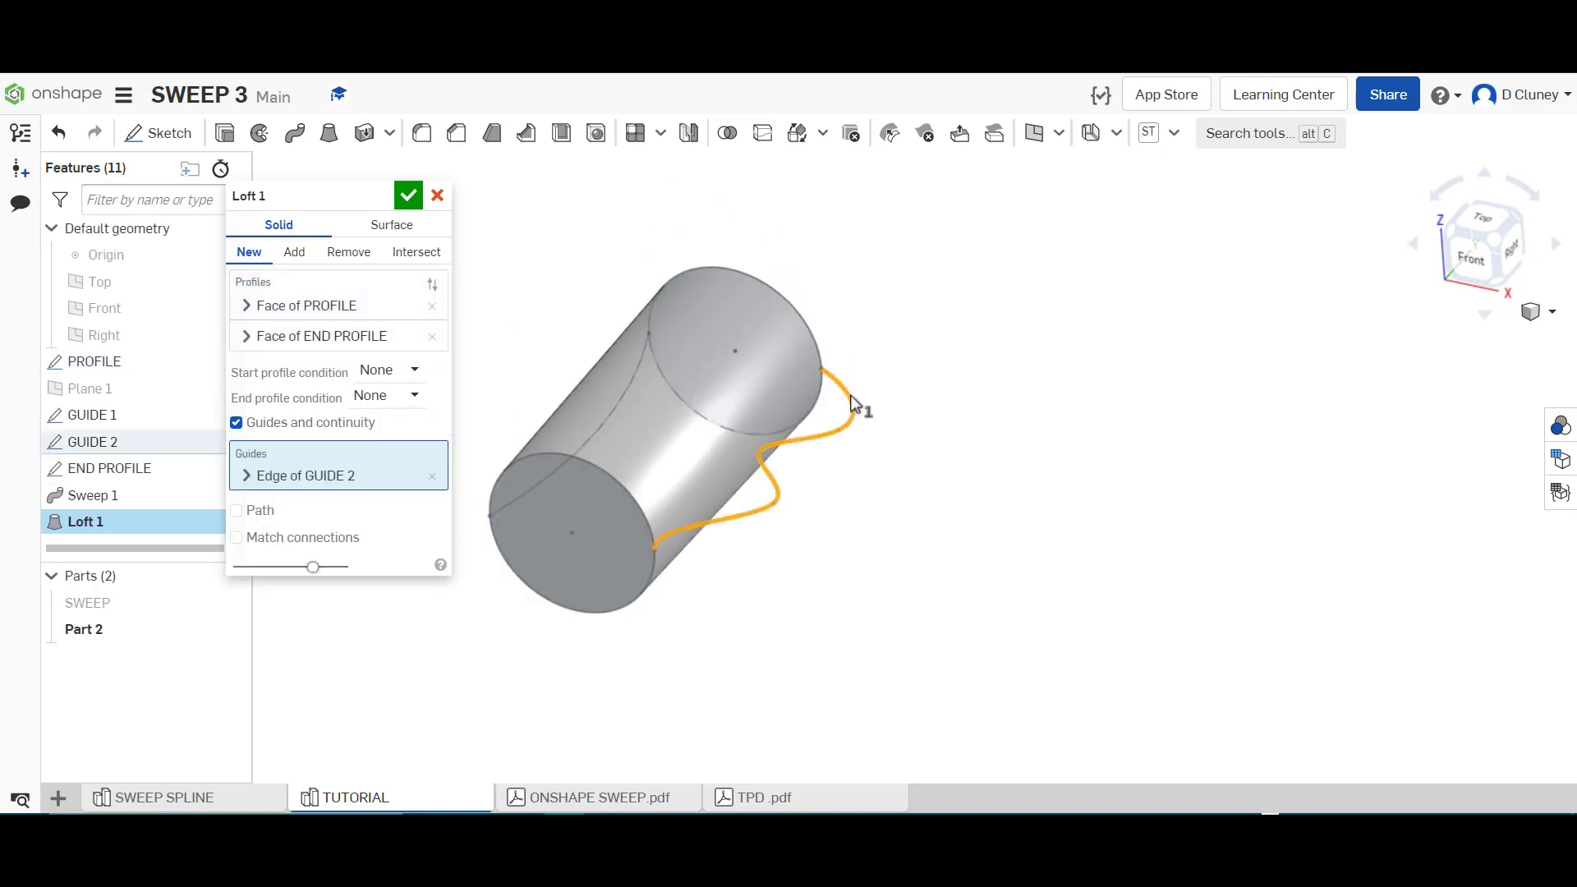
{"action": "left_click", "coordinate": [1483, 221]}
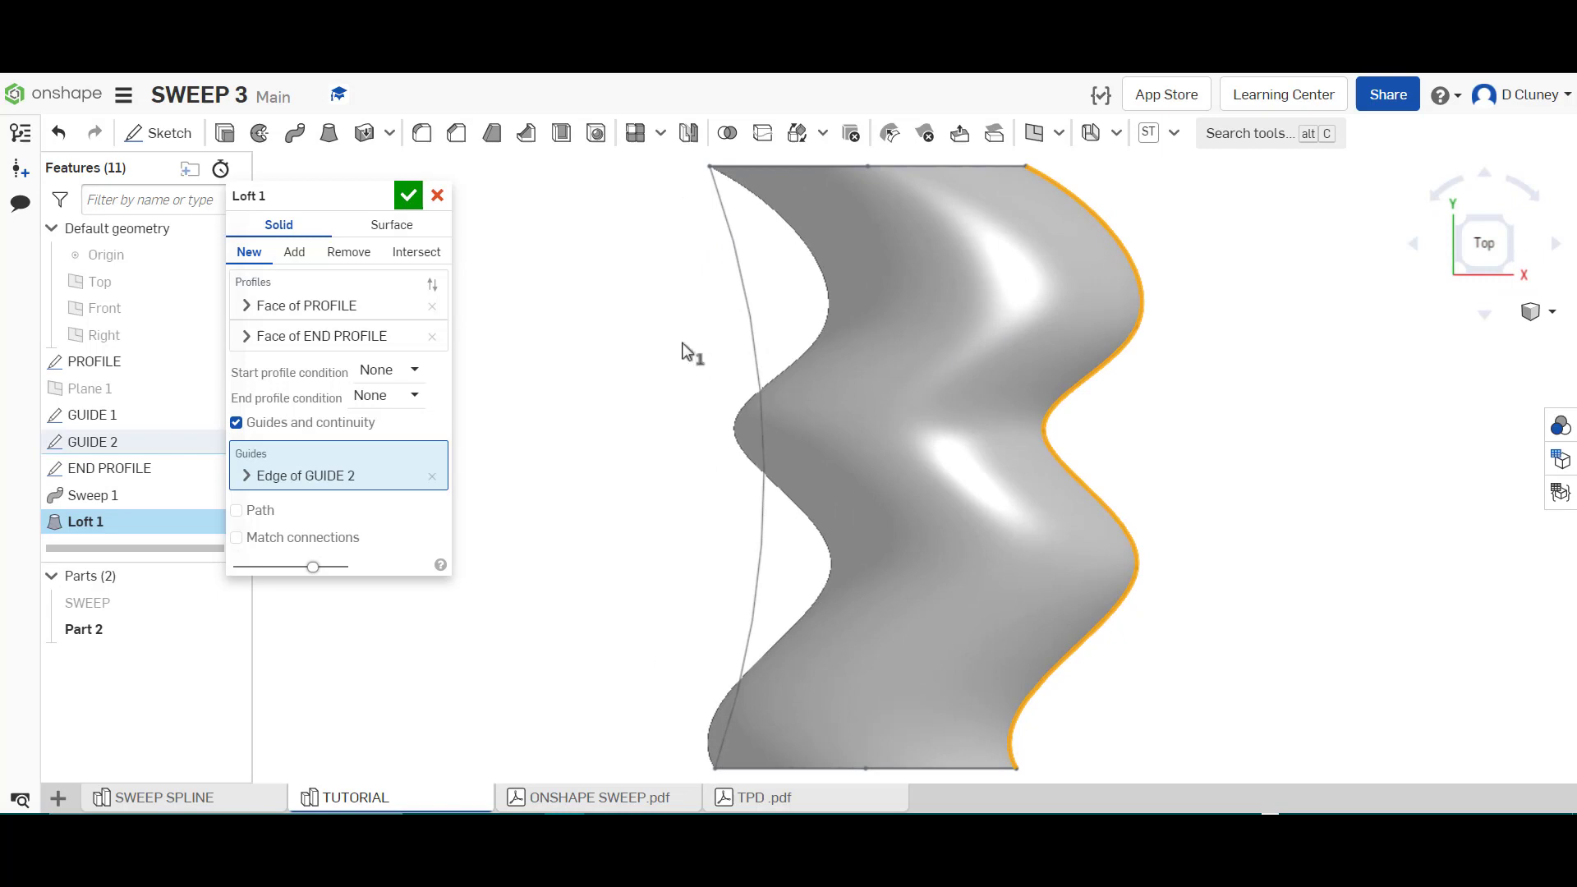
{"action": "scroll", "coordinate": [681, 349], "scroll_direction": "down", "scroll_amount": 3}
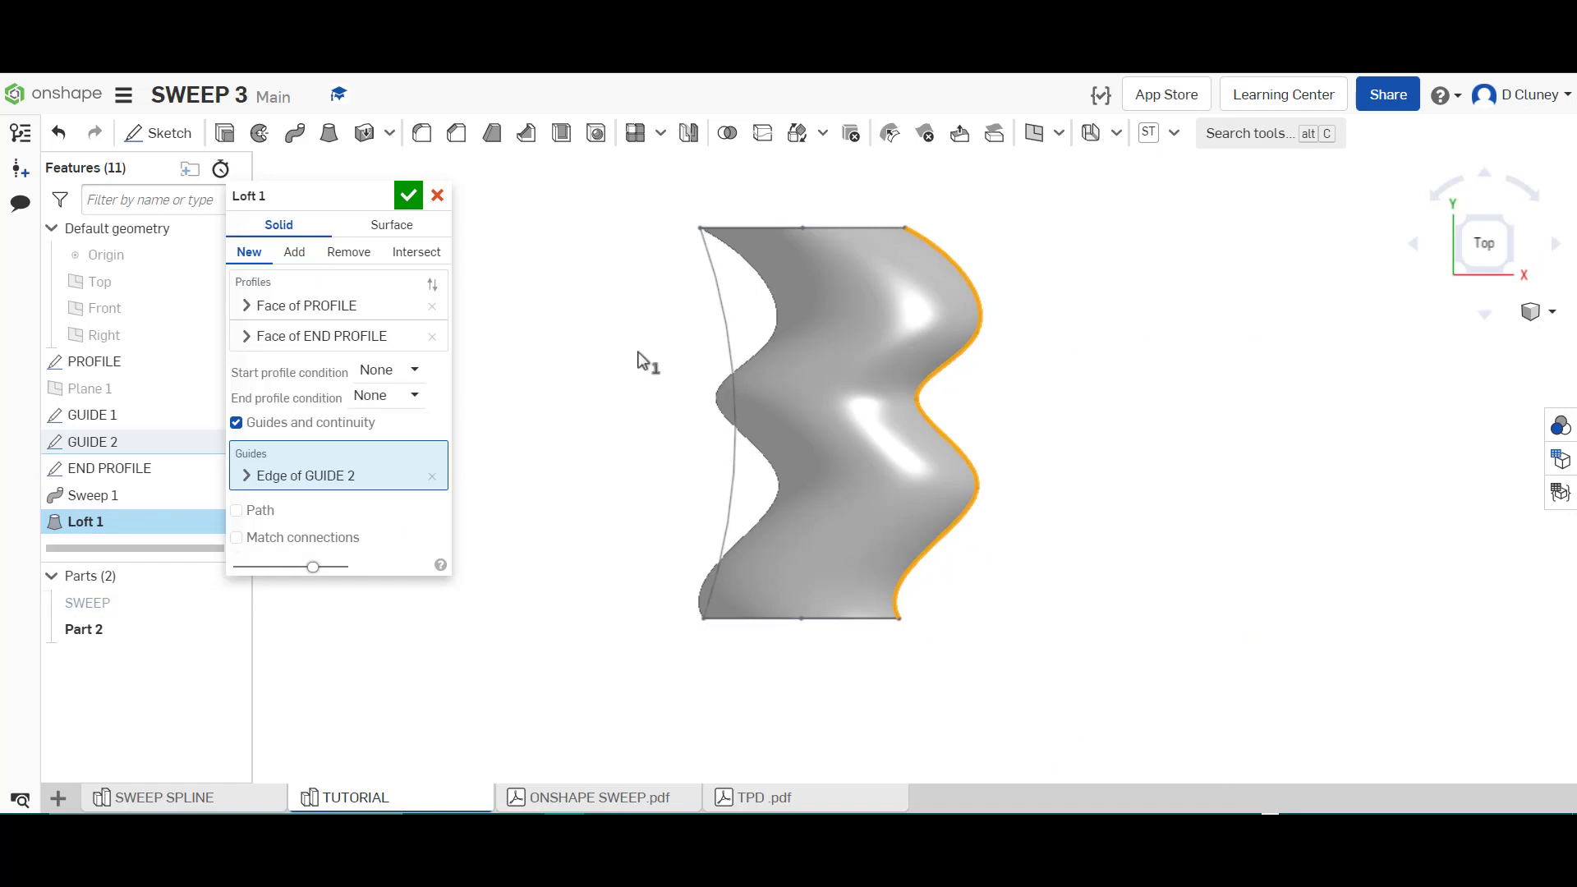
{"action": "left_click", "coordinate": [391, 486]}
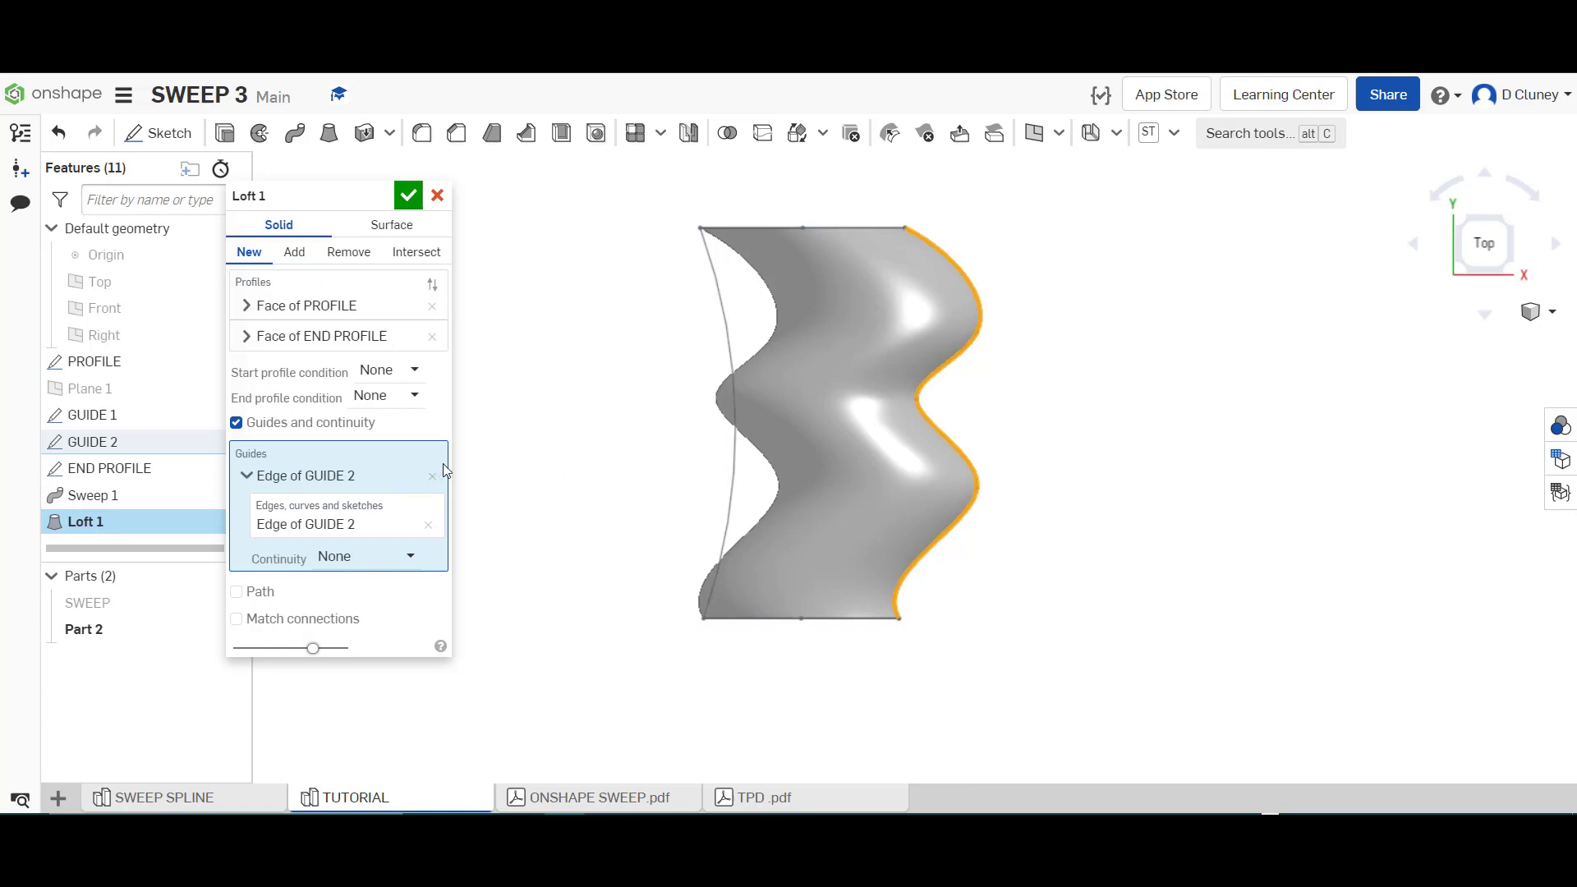
{"action": "left_click", "coordinate": [389, 485]}
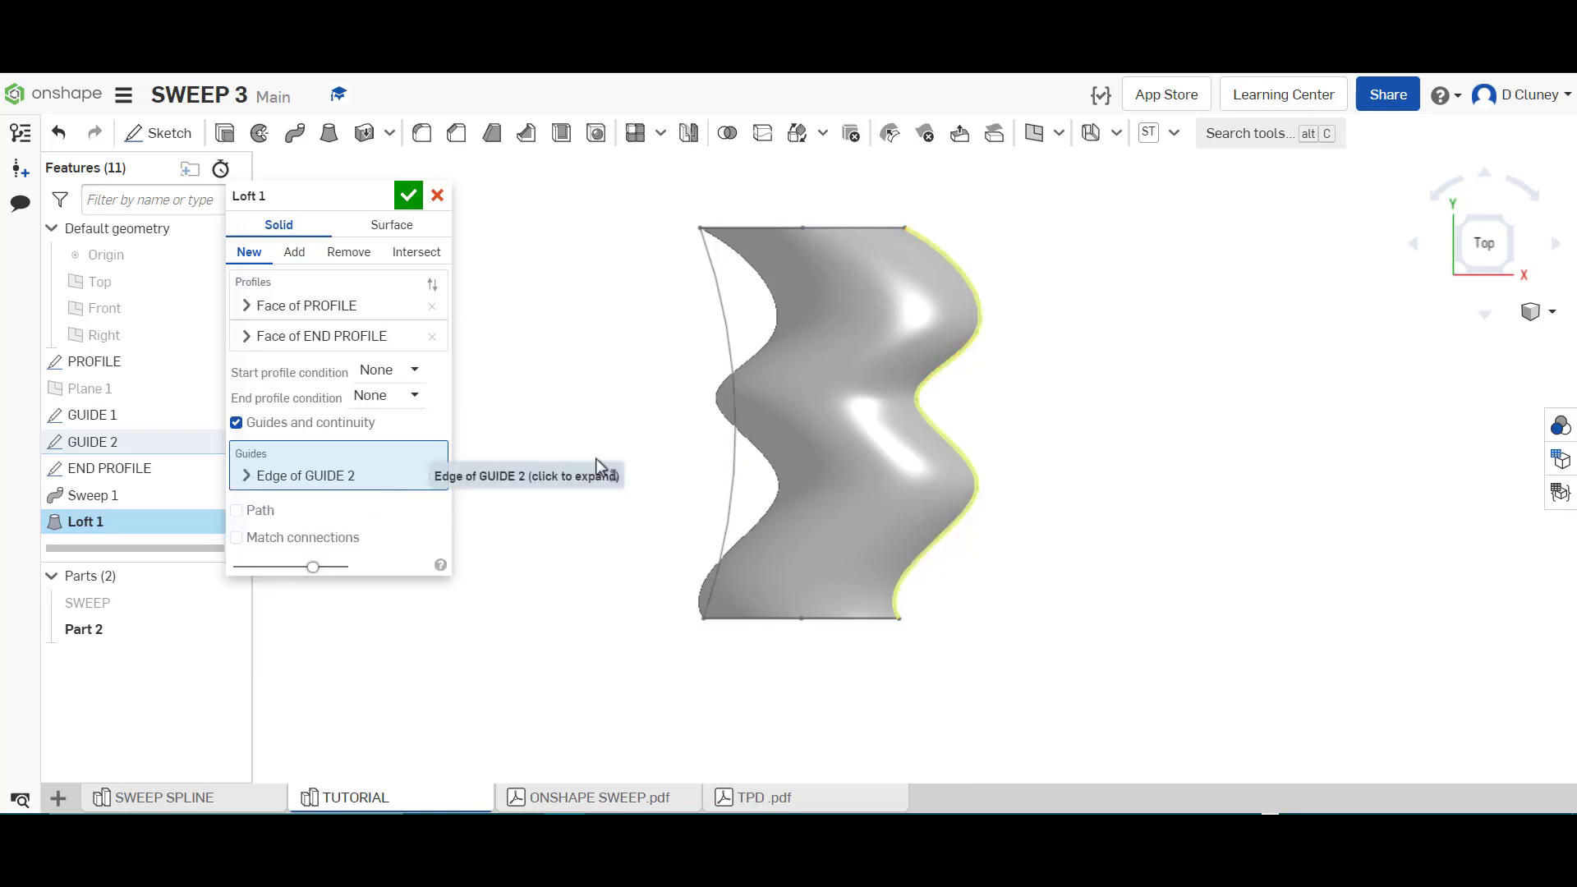
{"action": "left_click", "coordinate": [730, 465]}
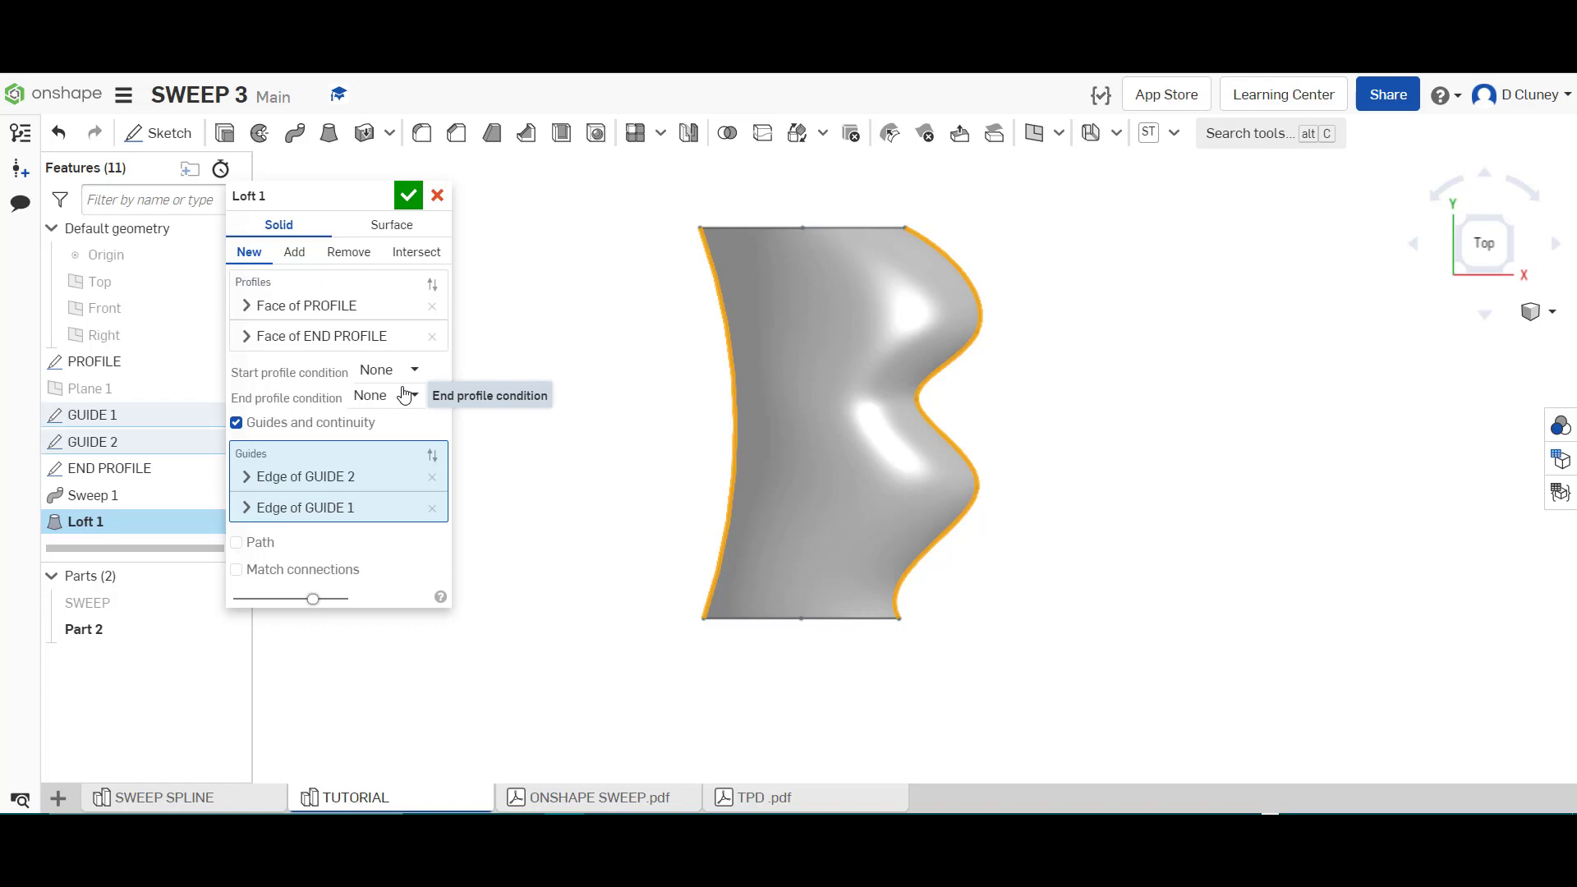
Step: Confirm Loft 1 and inspect the wavy Part 2 from isometric angles
{"action": "left_click", "coordinate": [409, 195]}
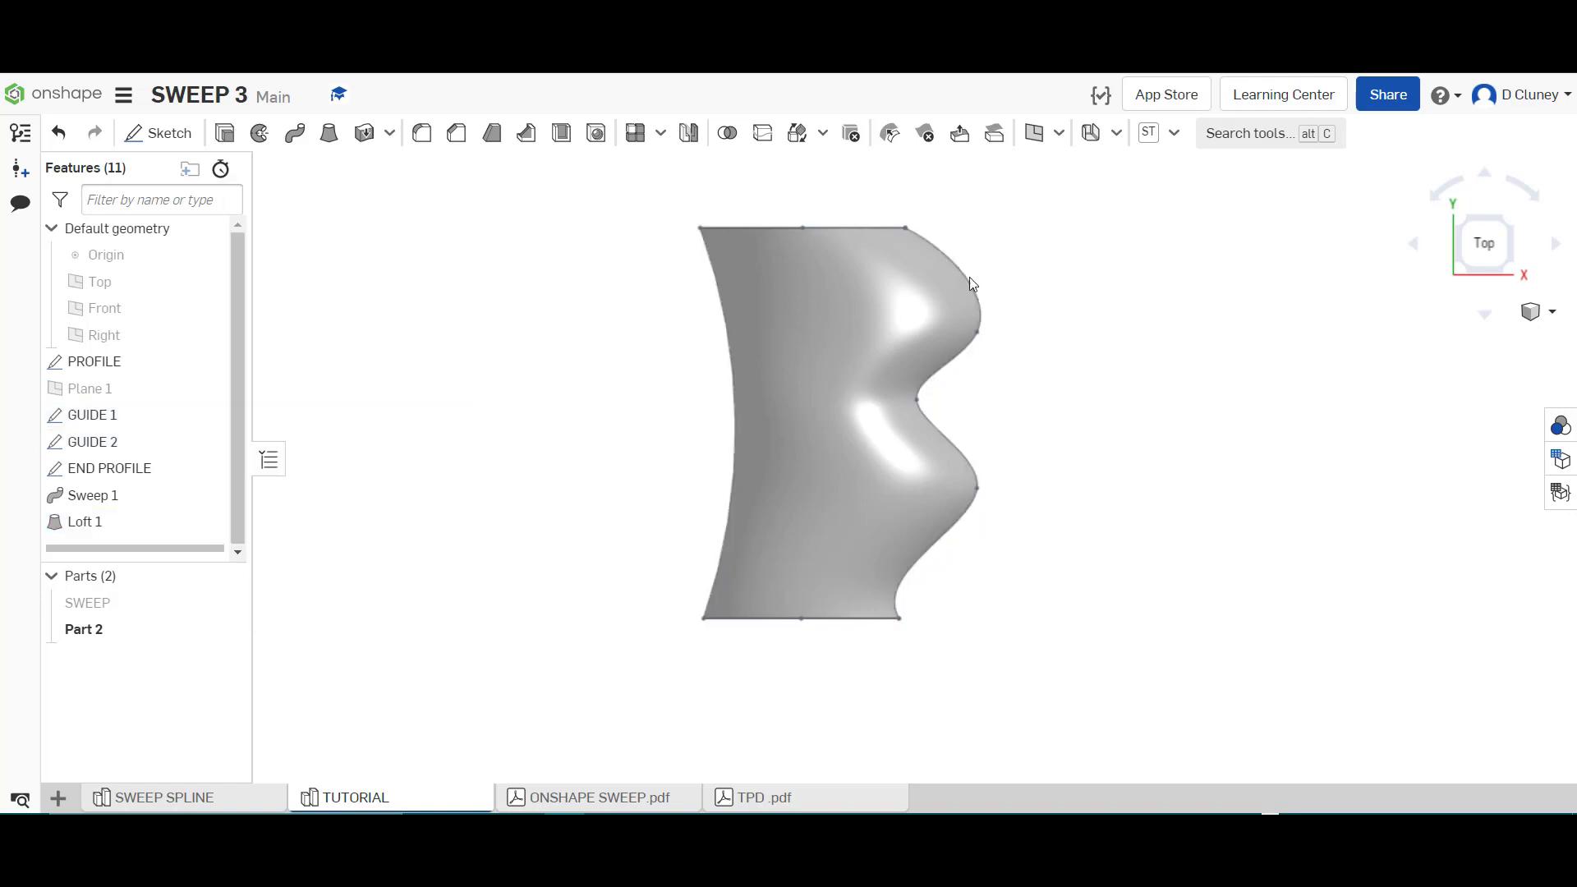
{"action": "left_click", "coordinate": [1512, 219]}
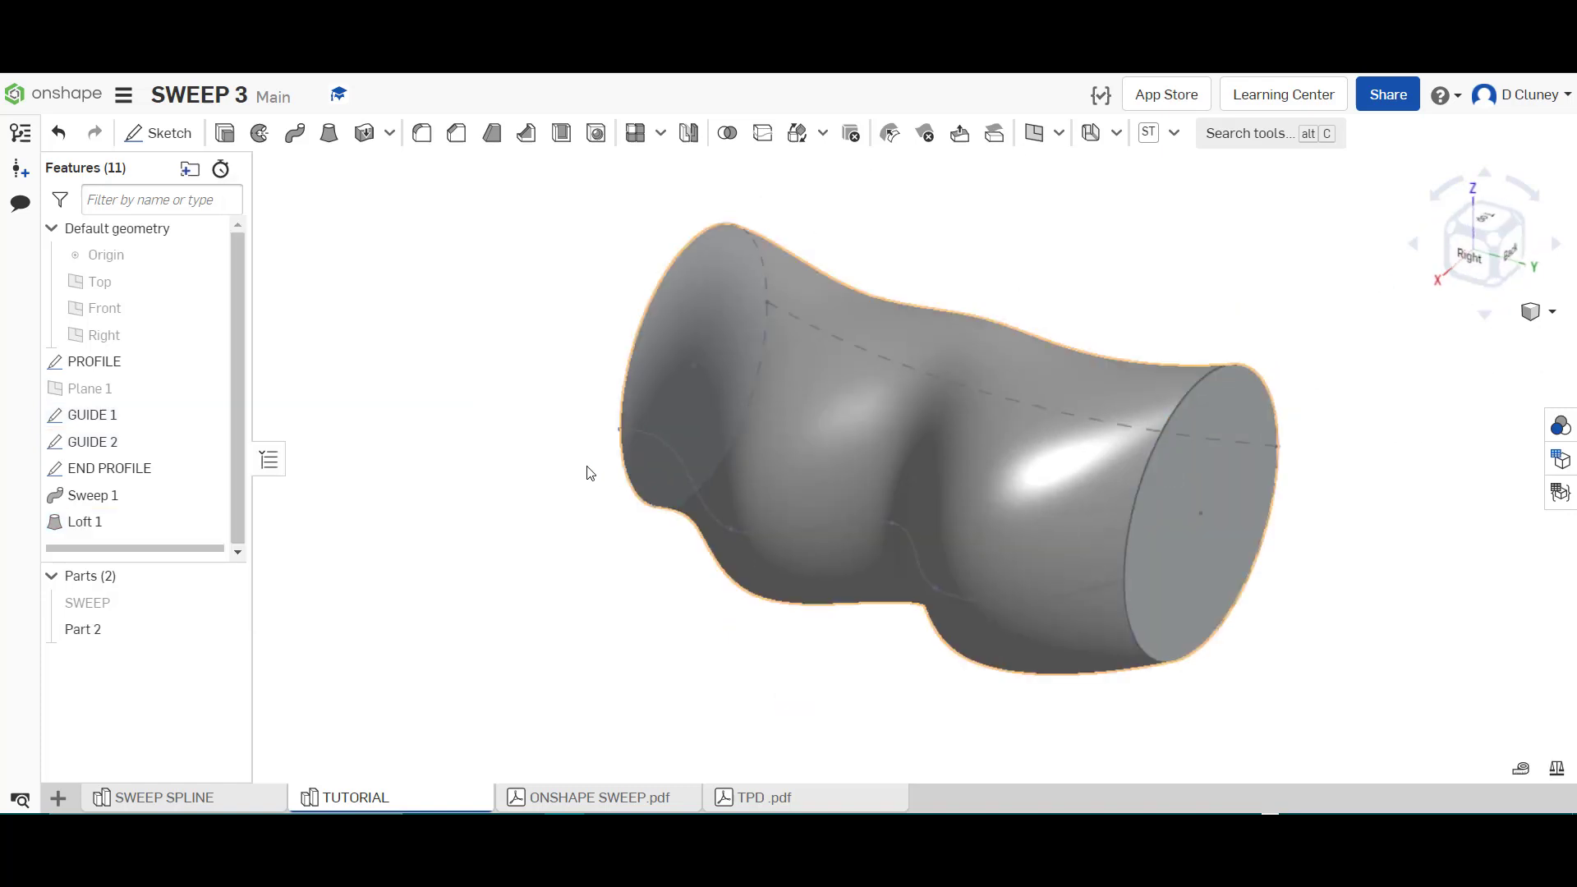
{"action": "right_click_drag", "start_coordinate": [500, 433], "coordinate": [722, 460]}
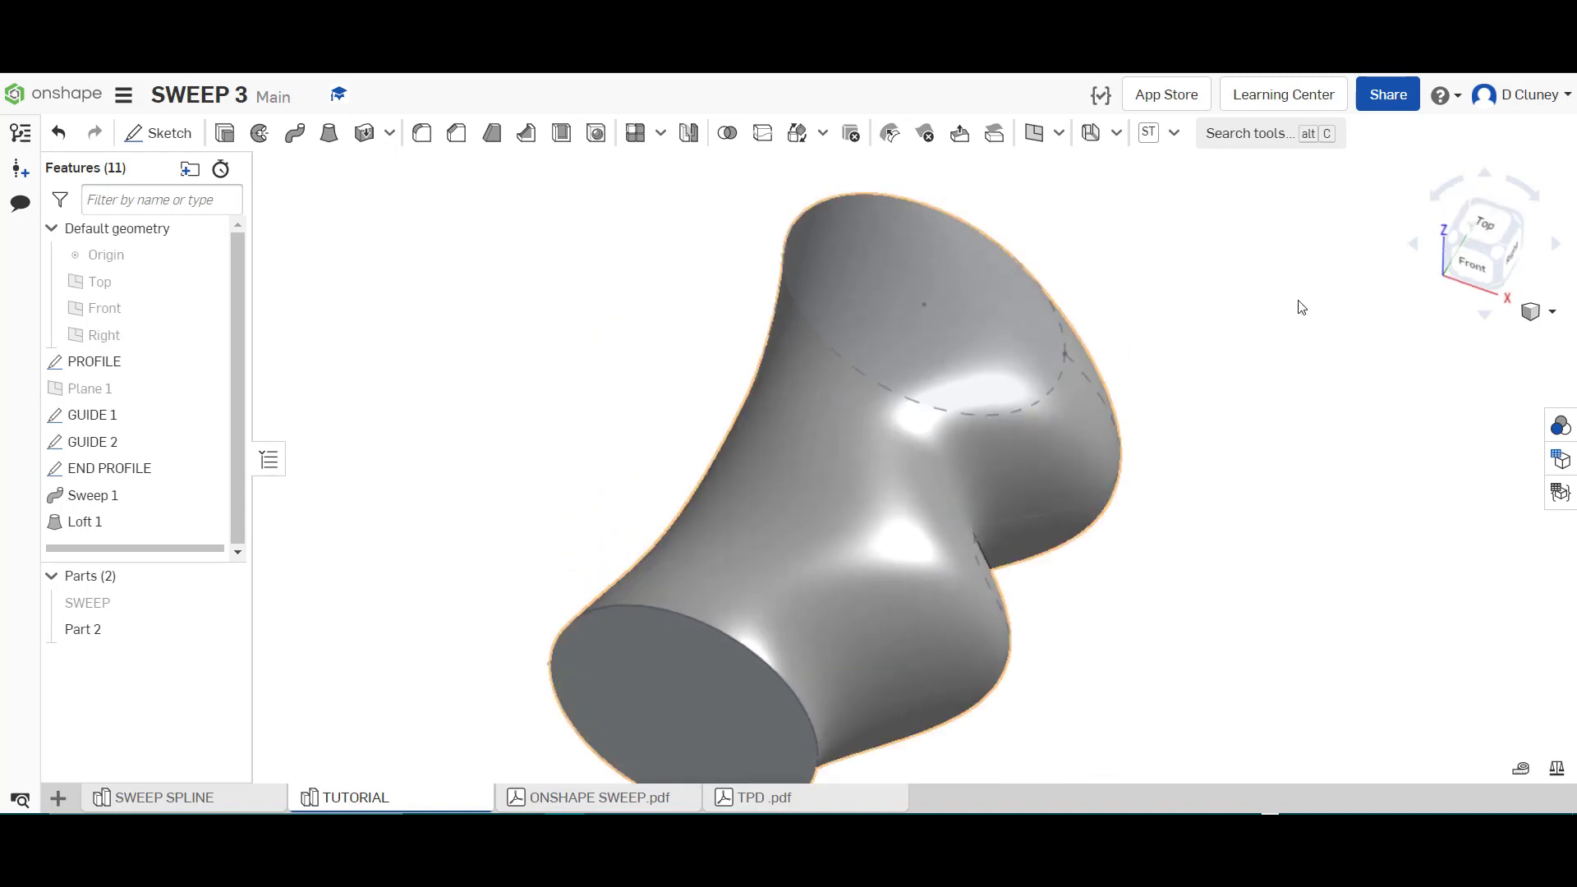
{"action": "left_click", "coordinate": [1490, 257]}
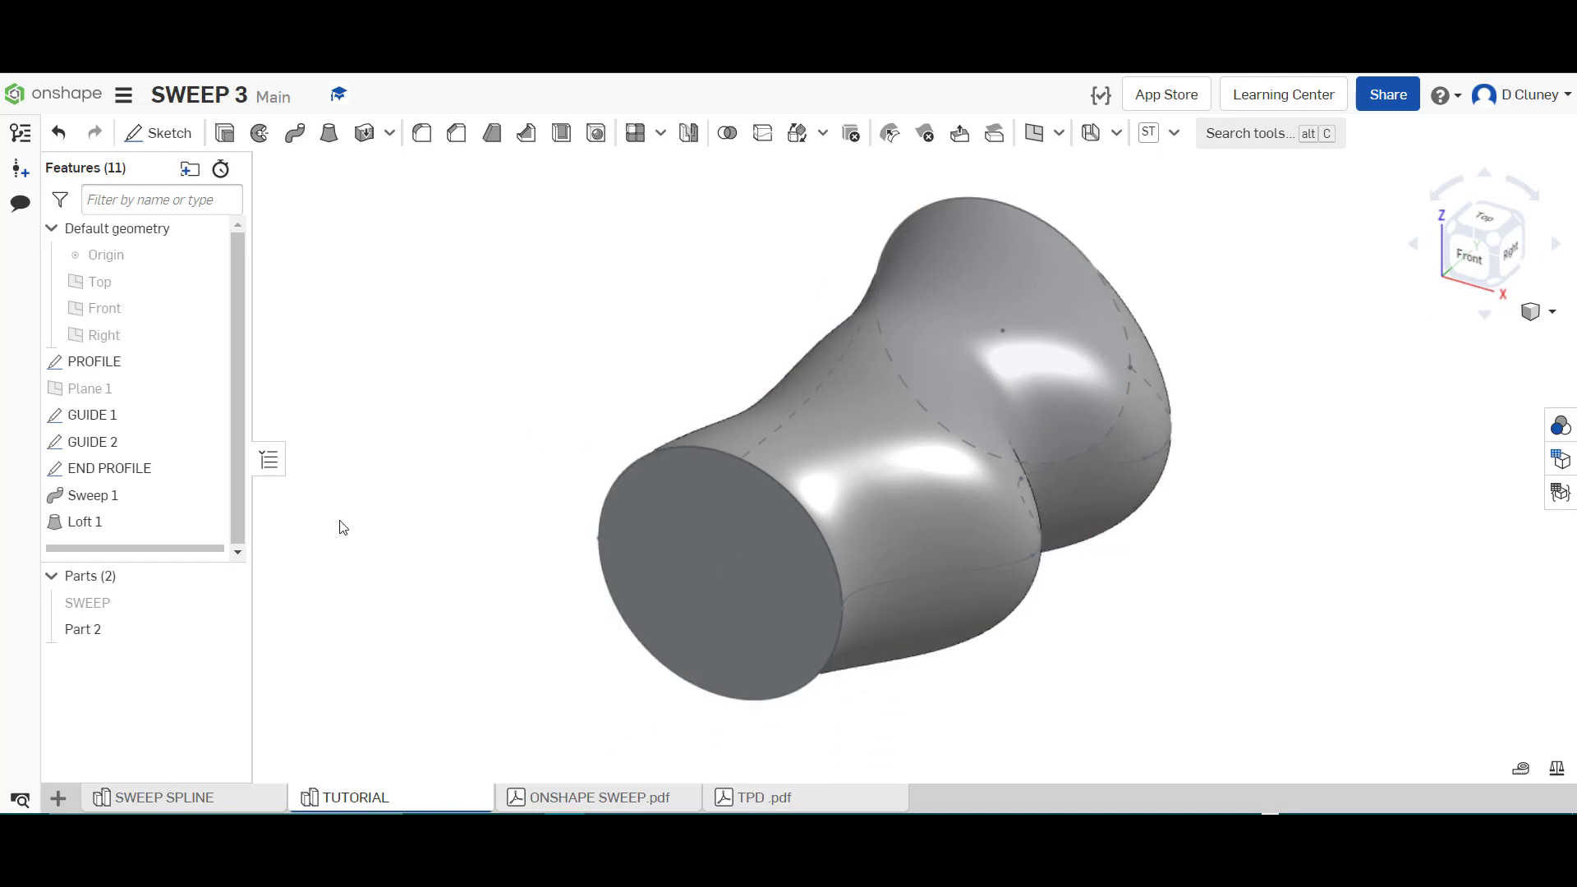
Step: Show the SWEEP part and hide Part 2 to view the sweep alone
{"action": "left_click", "coordinate": [225, 605]}
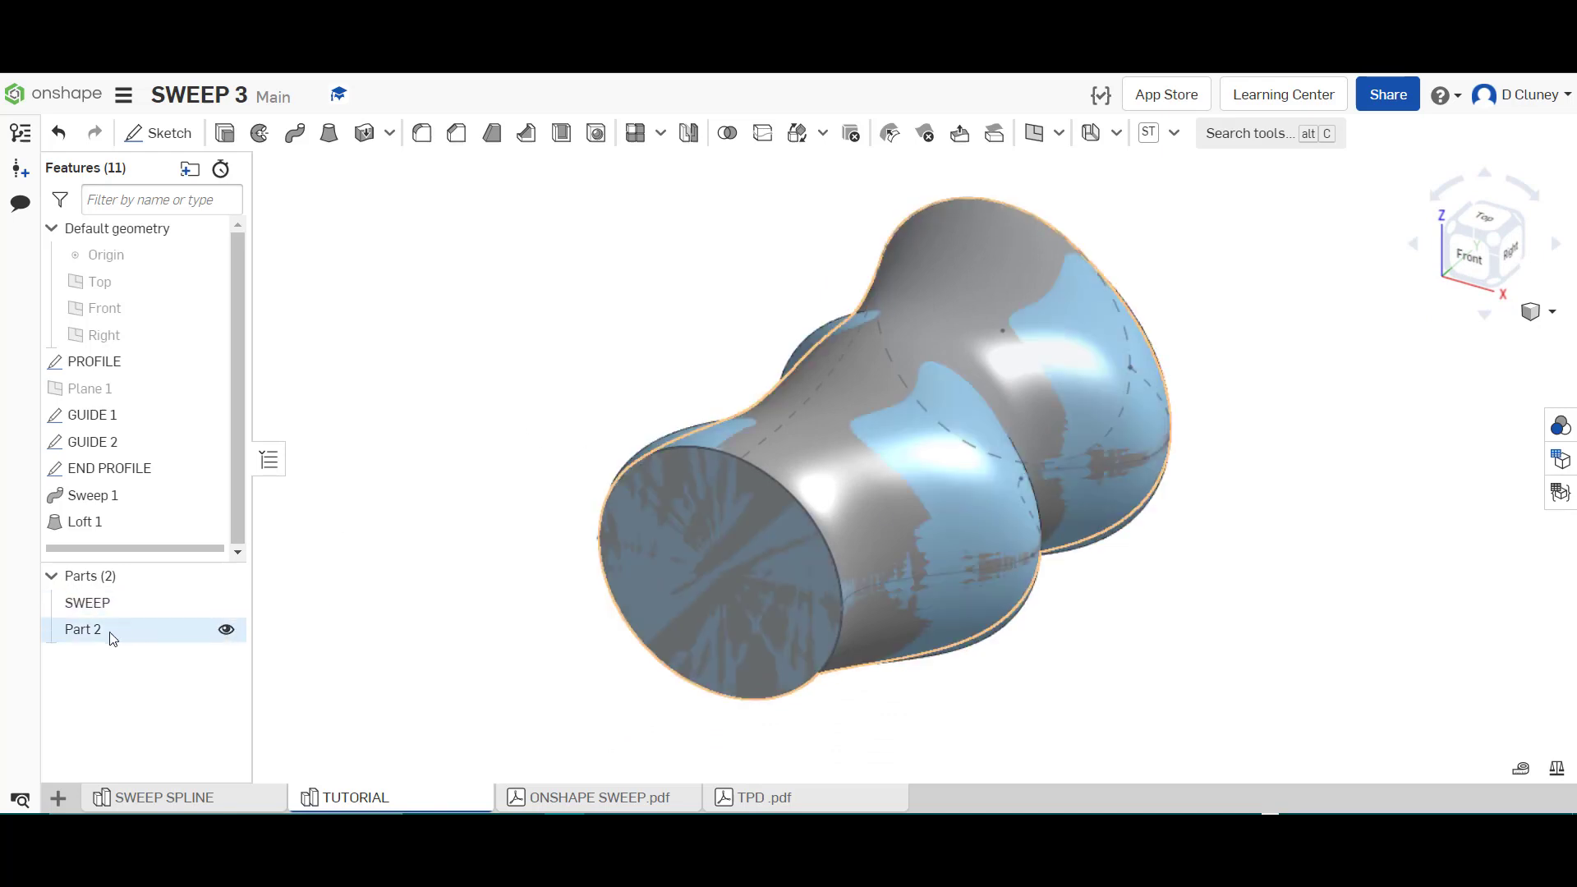
{"action": "left_click", "coordinate": [225, 628]}
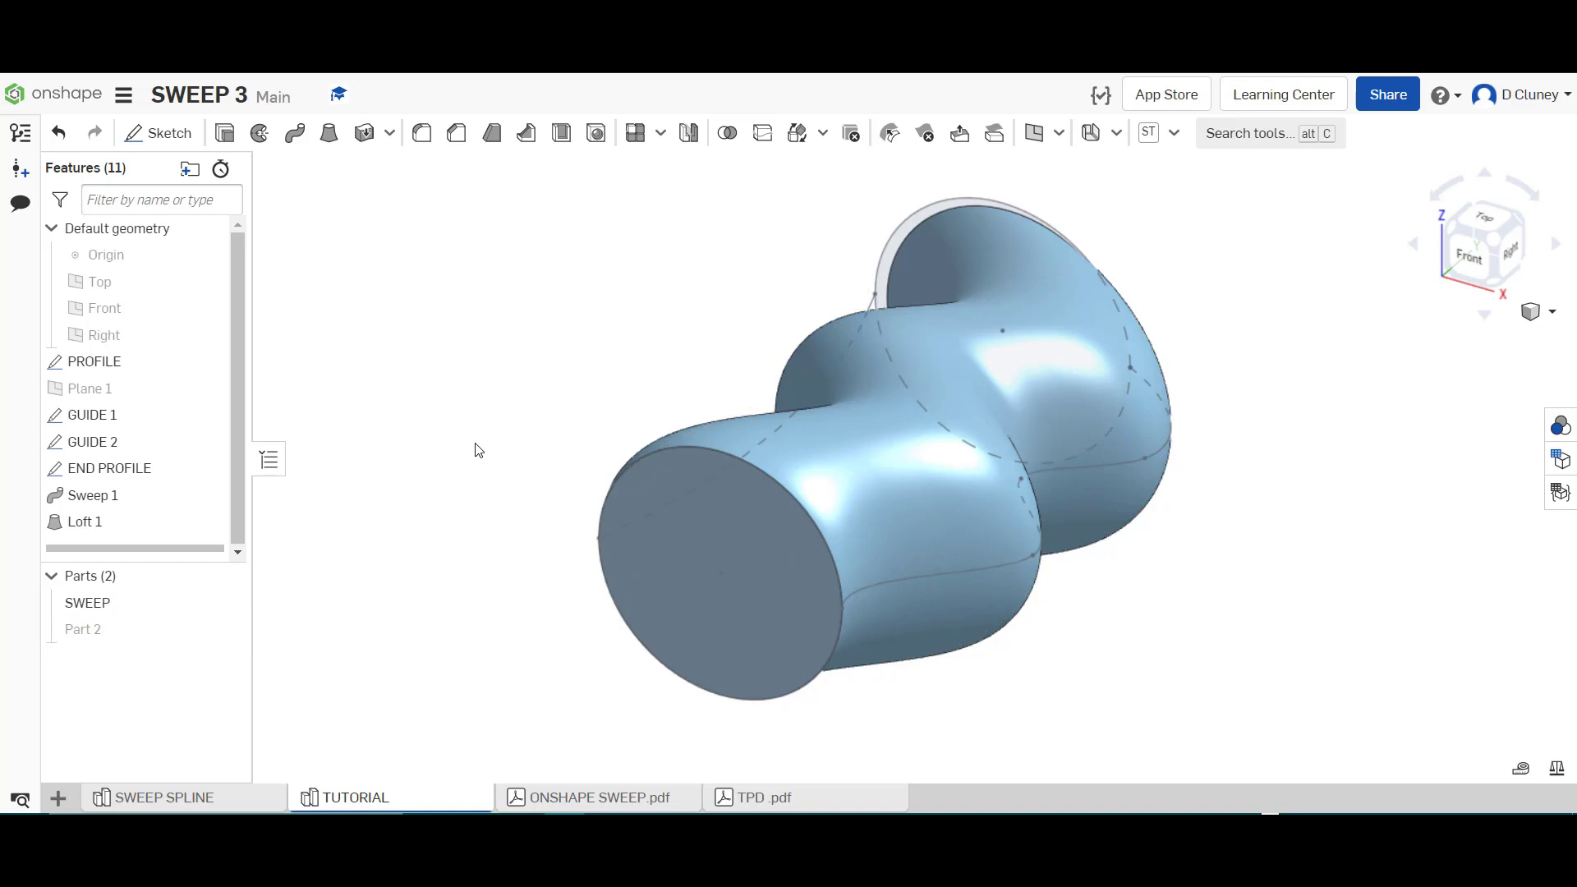
{"action": "mouse_move", "coordinate": [520, 331]}
{"action": "right_mouse_down"}
{"action": "mouse_move", "coordinate": [524, 410]}
{"action": "mouse_move", "coordinate": [530, 343]}
{"action": "right_mouse_up"}
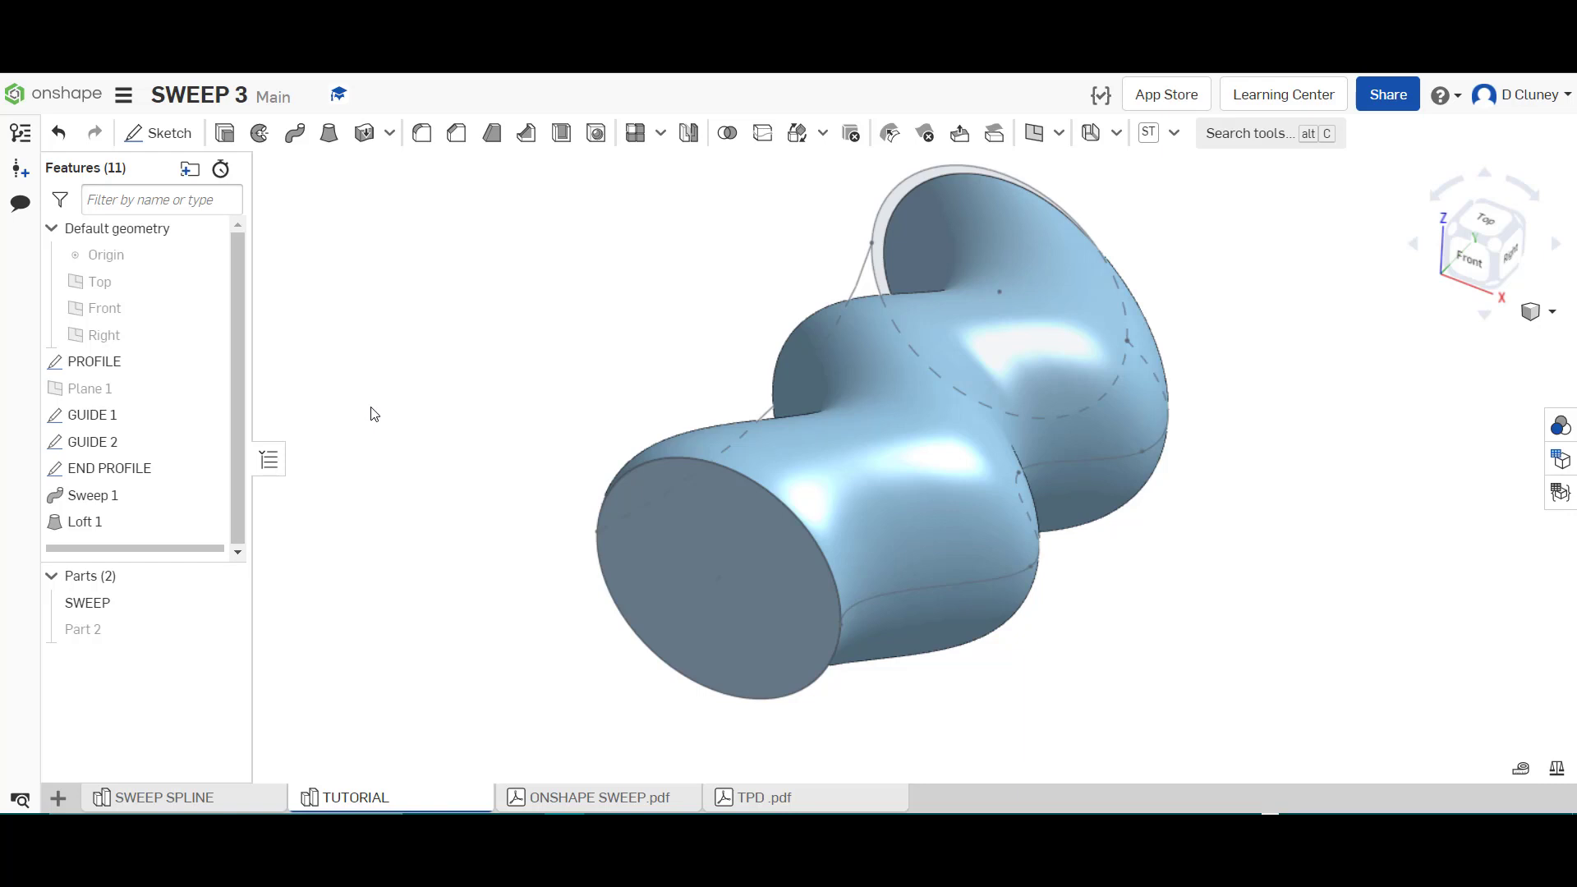
{"action": "left_click", "coordinate": [226, 603]}
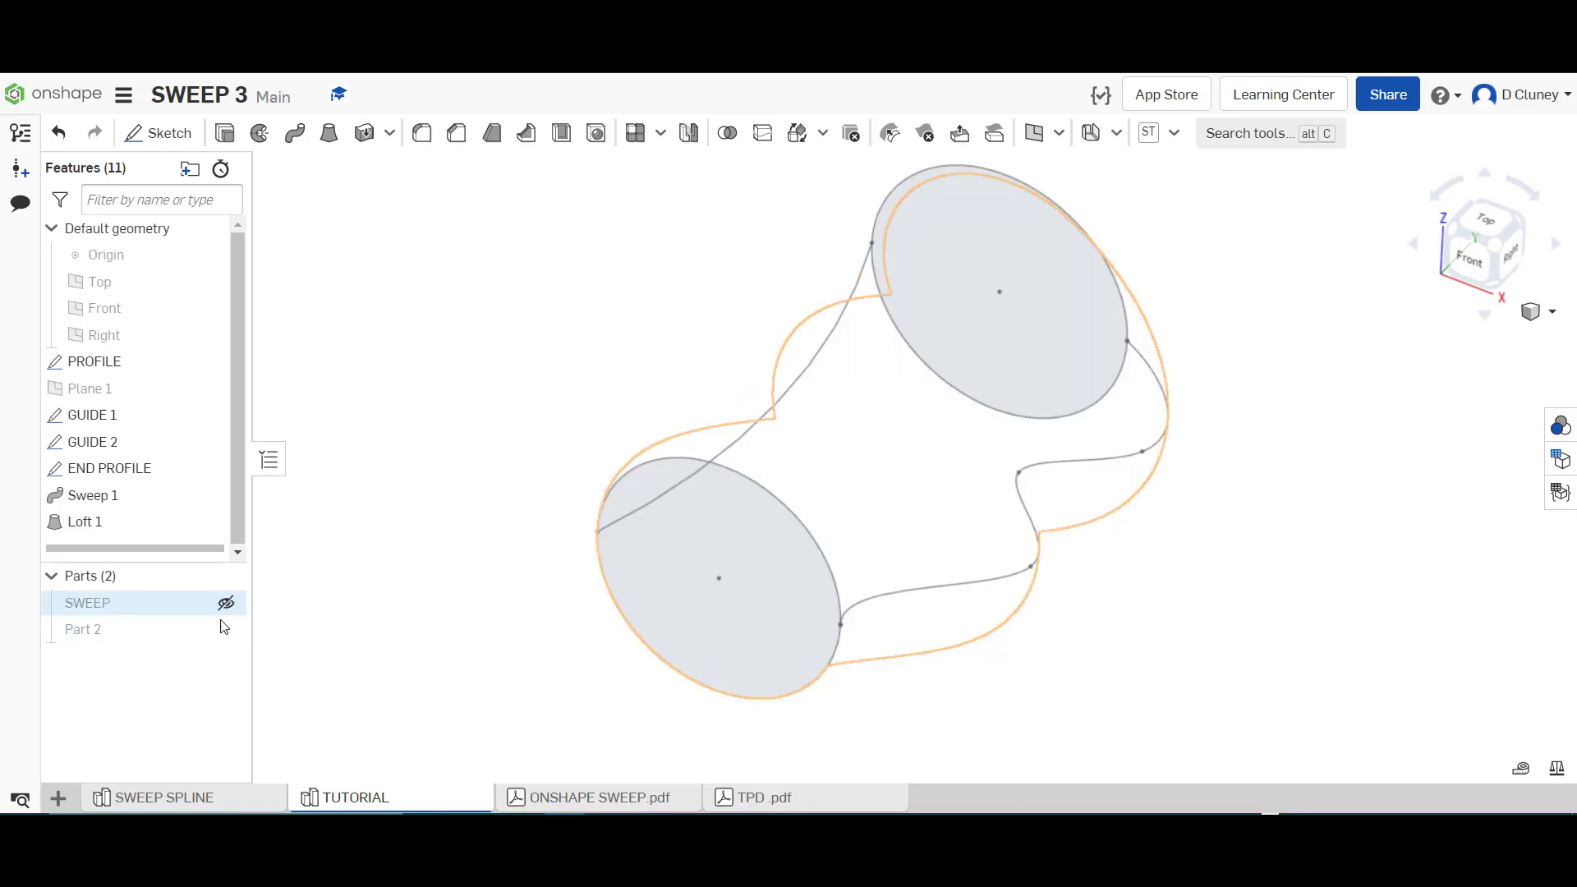
{"action": "left_click", "coordinate": [225, 630]}
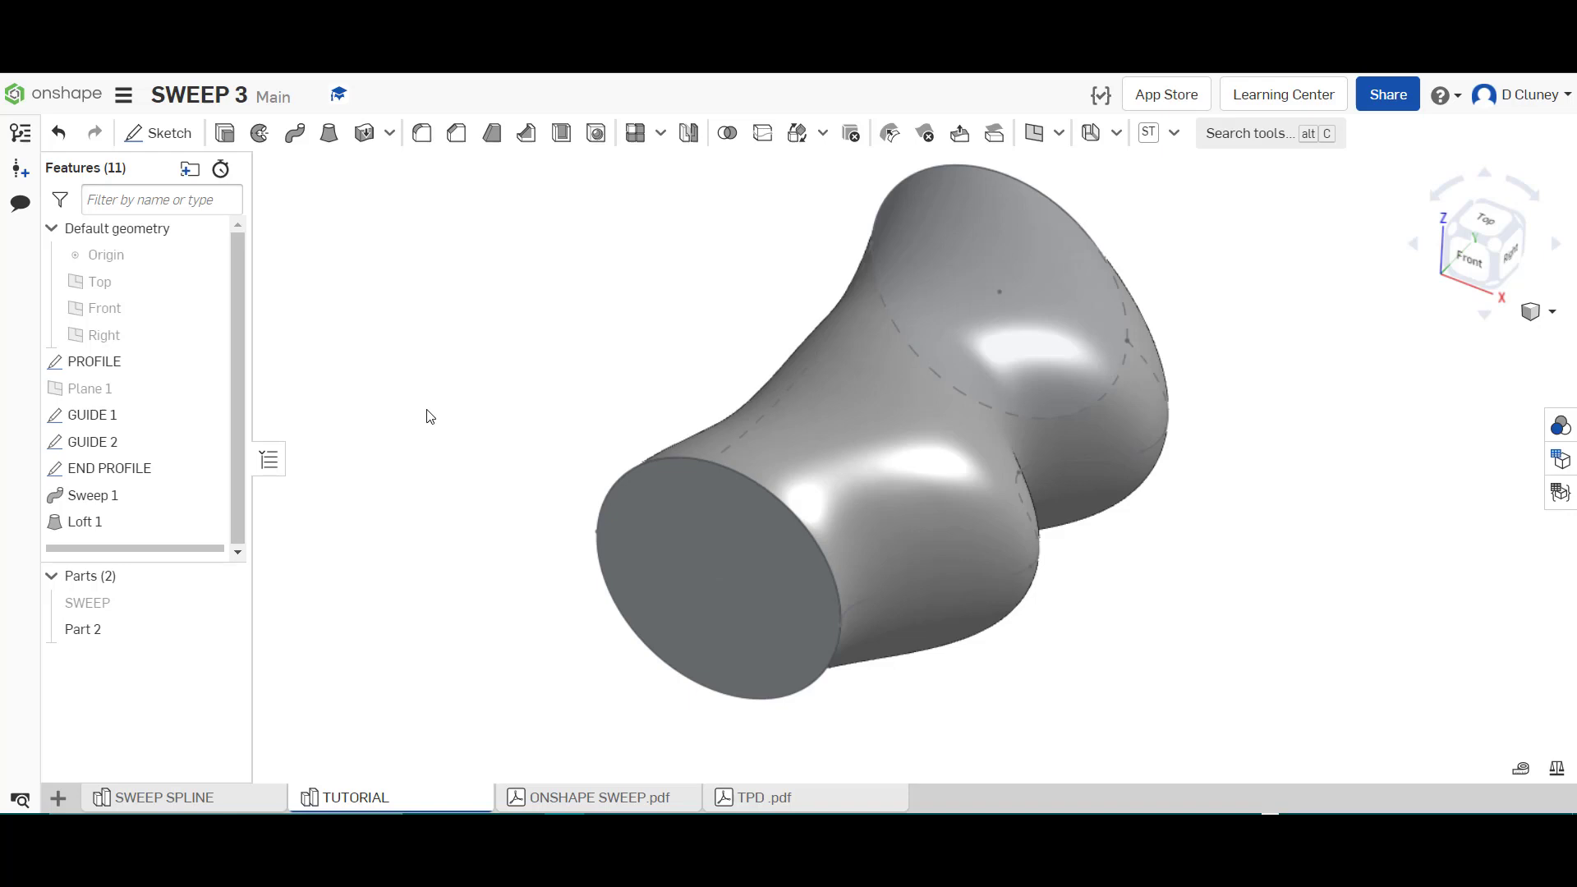
{"action": "left_click", "coordinate": [225, 629]}
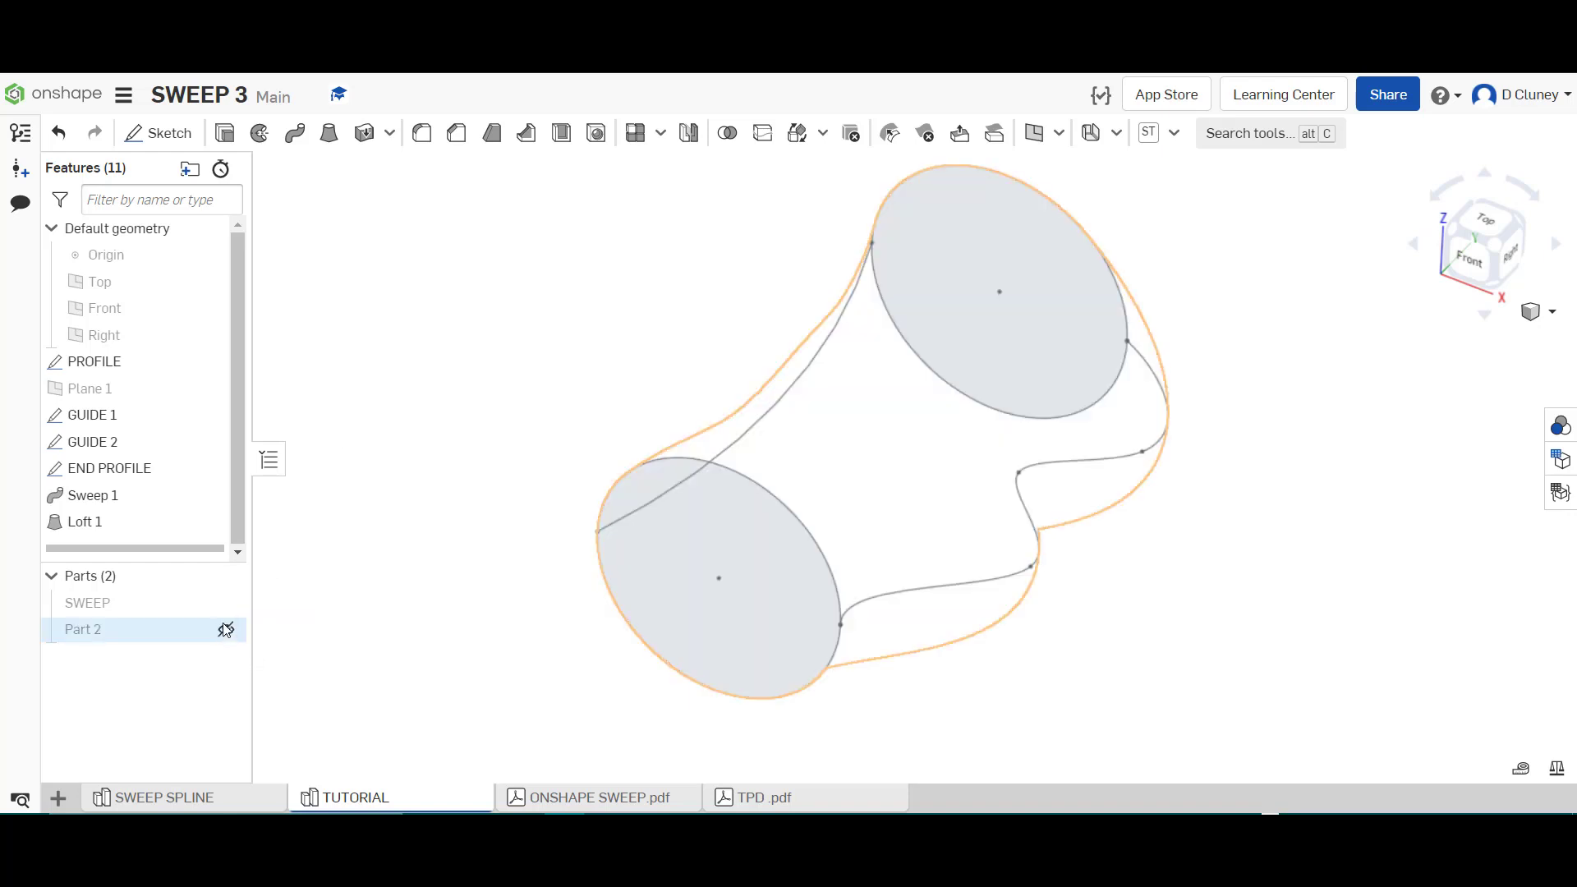
{"action": "left_click", "coordinate": [226, 604]}
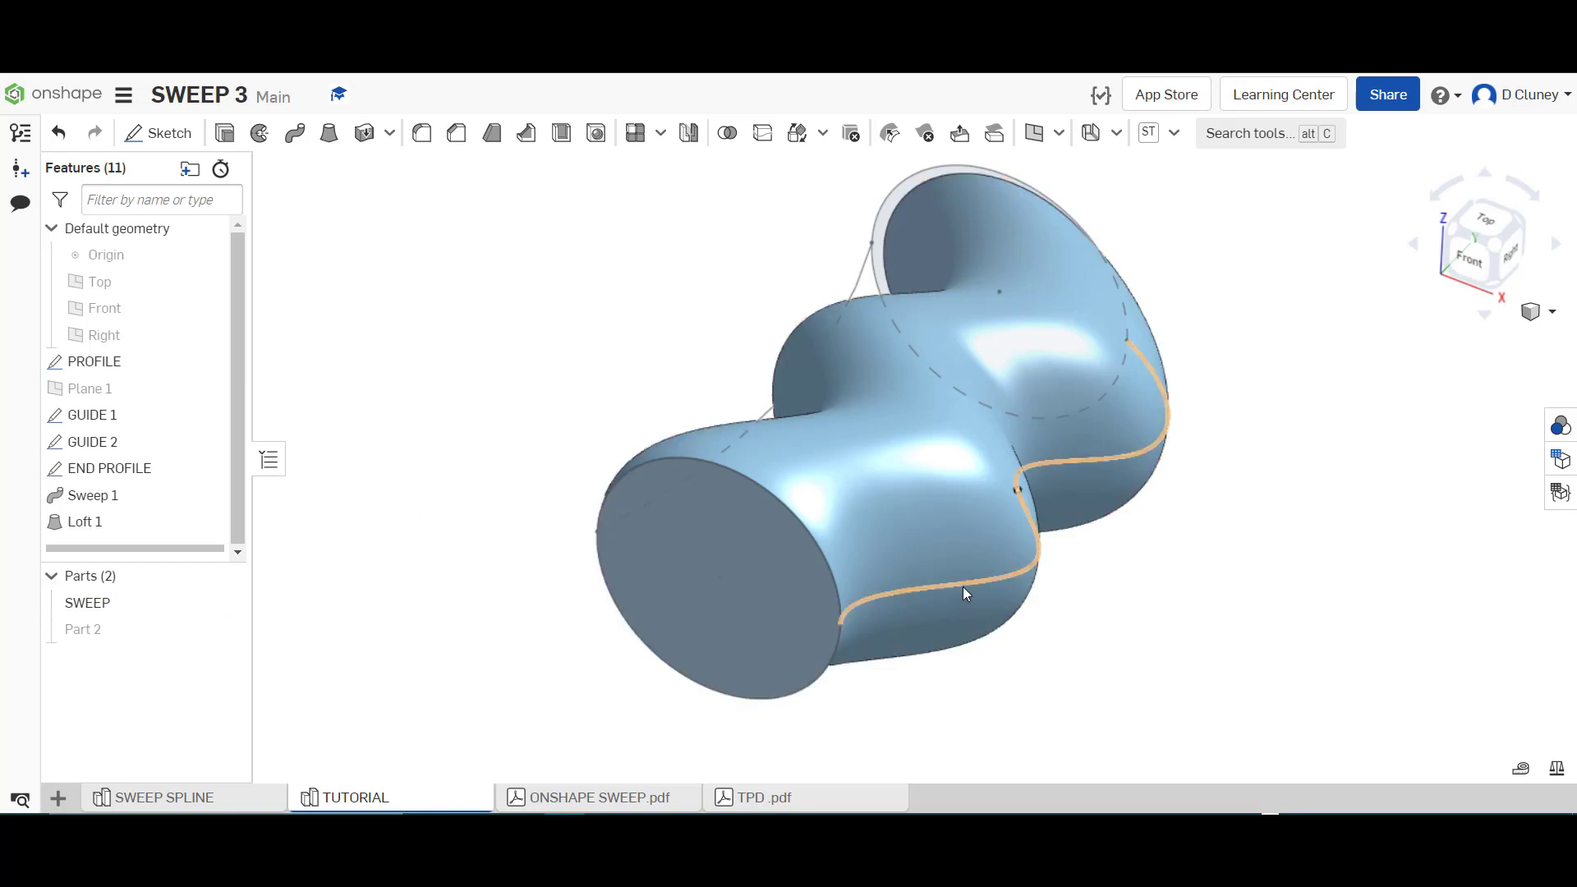
{"action": "mouse_move", "coordinate": [546, 313]}
{"action": "right_mouse_down"}
{"action": "mouse_move", "coordinate": [534, 422]}
{"action": "mouse_move", "coordinate": [542, 298]}
{"action": "mouse_move", "coordinate": [543, 320]}
{"action": "mouse_move", "coordinate": [532, 310]}
{"action": "right_mouse_up"}
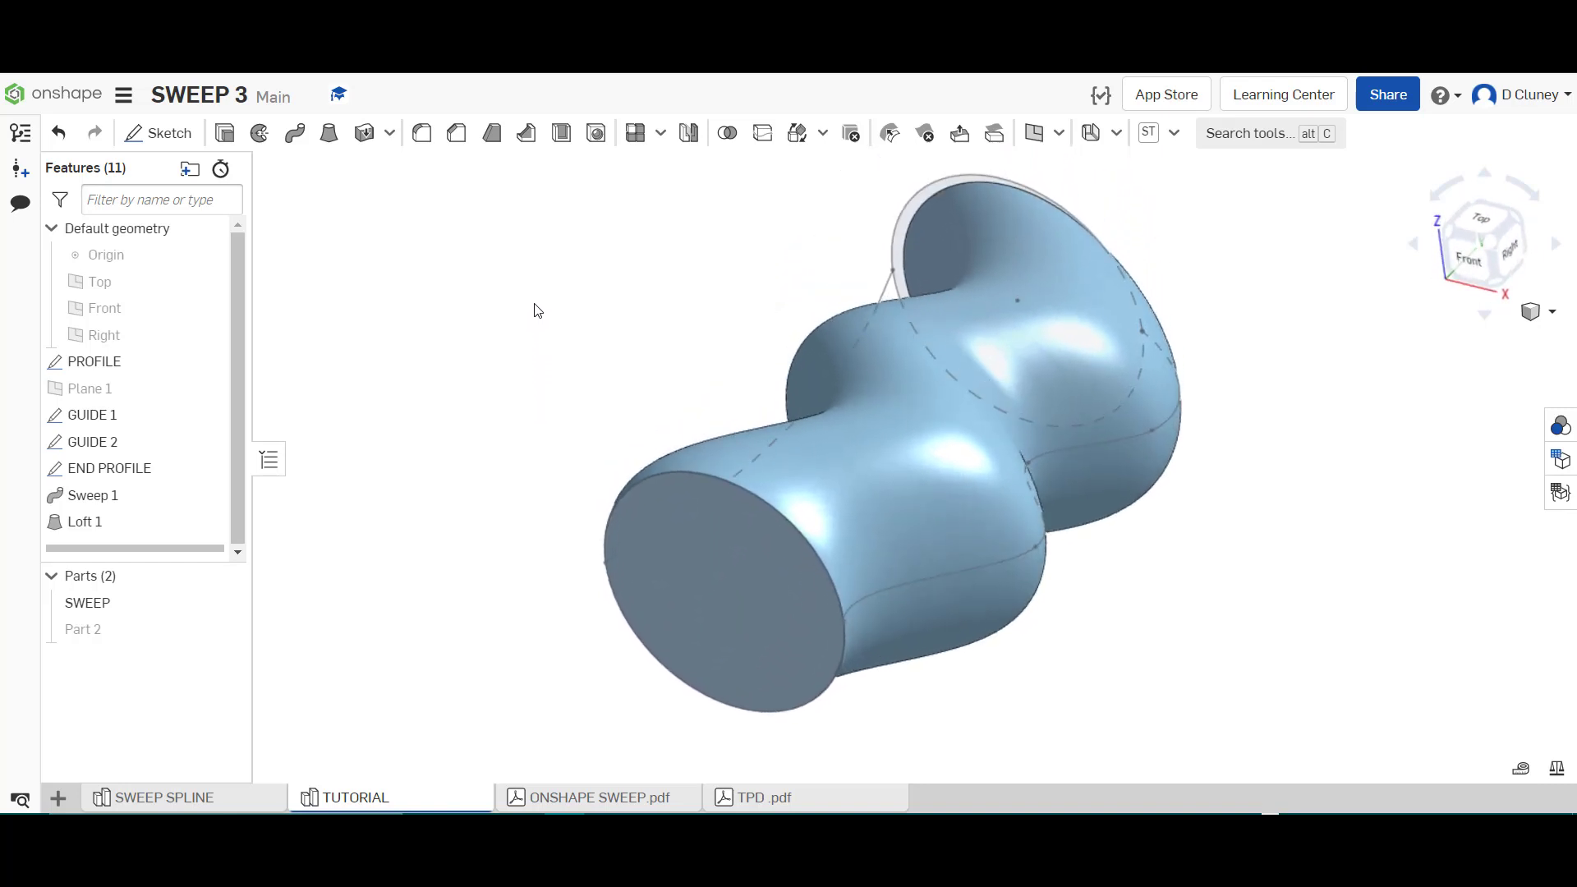